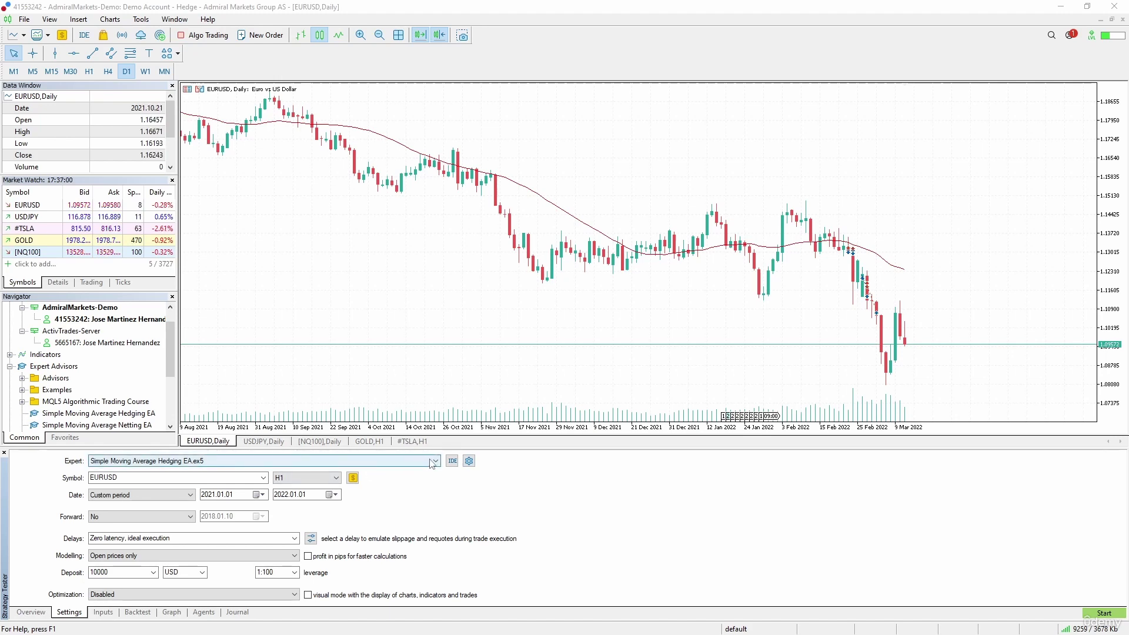
# Switch the tester symbol to [NQ100] from Cash Indices CFDs and enable visual mode
pyautogui.click(118, 477)
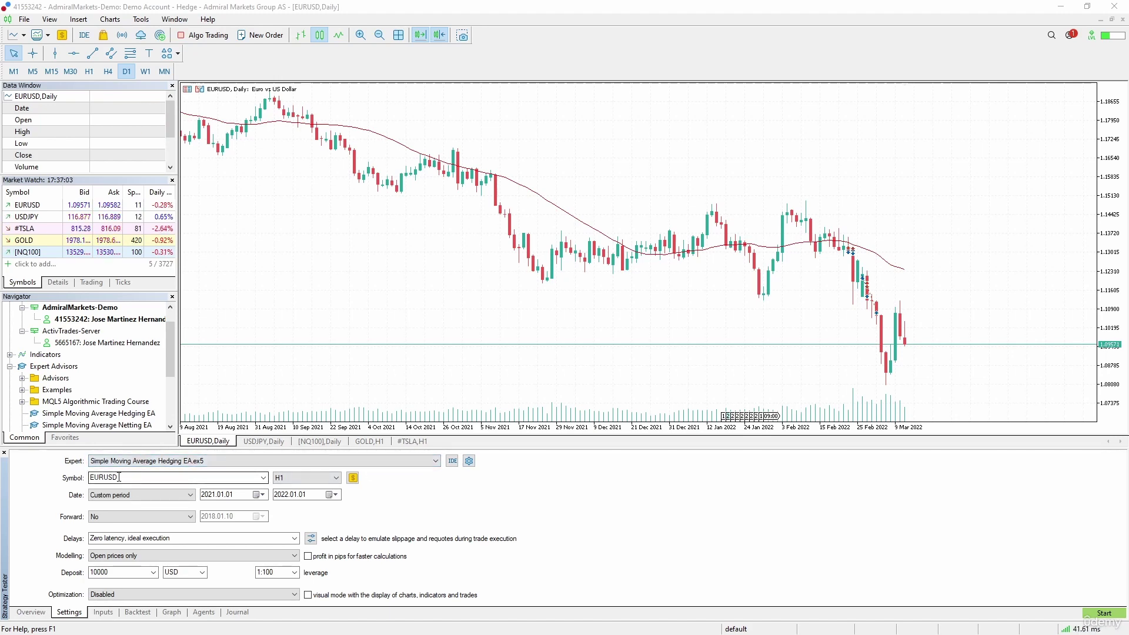
pyautogui.click(263, 478)
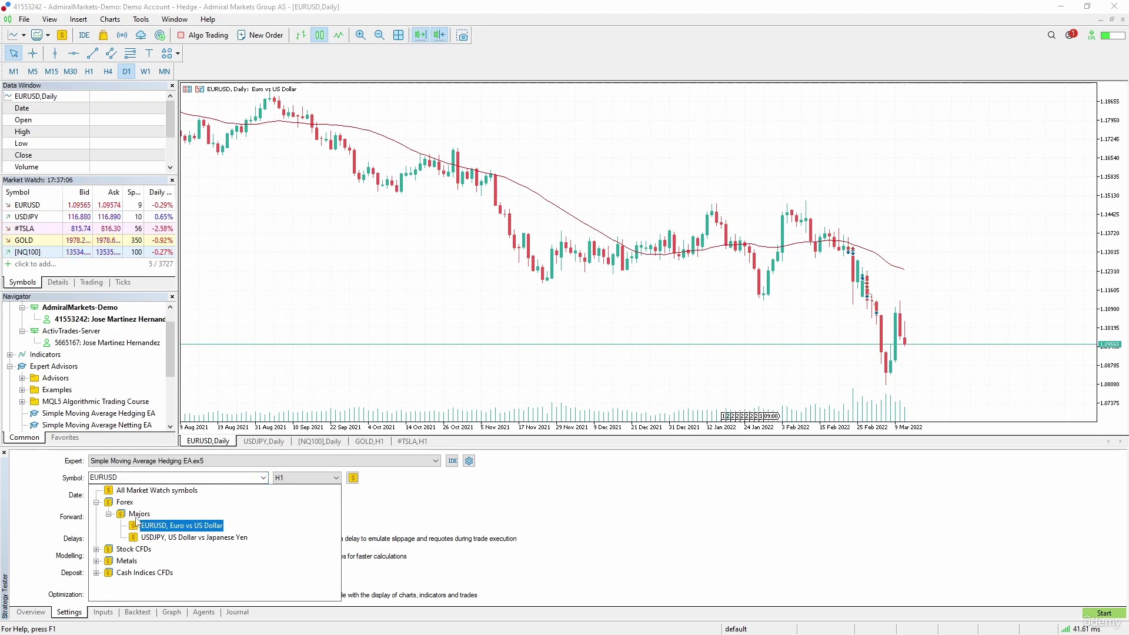
pyautogui.click(96, 573)
pyautogui.click(158, 585)
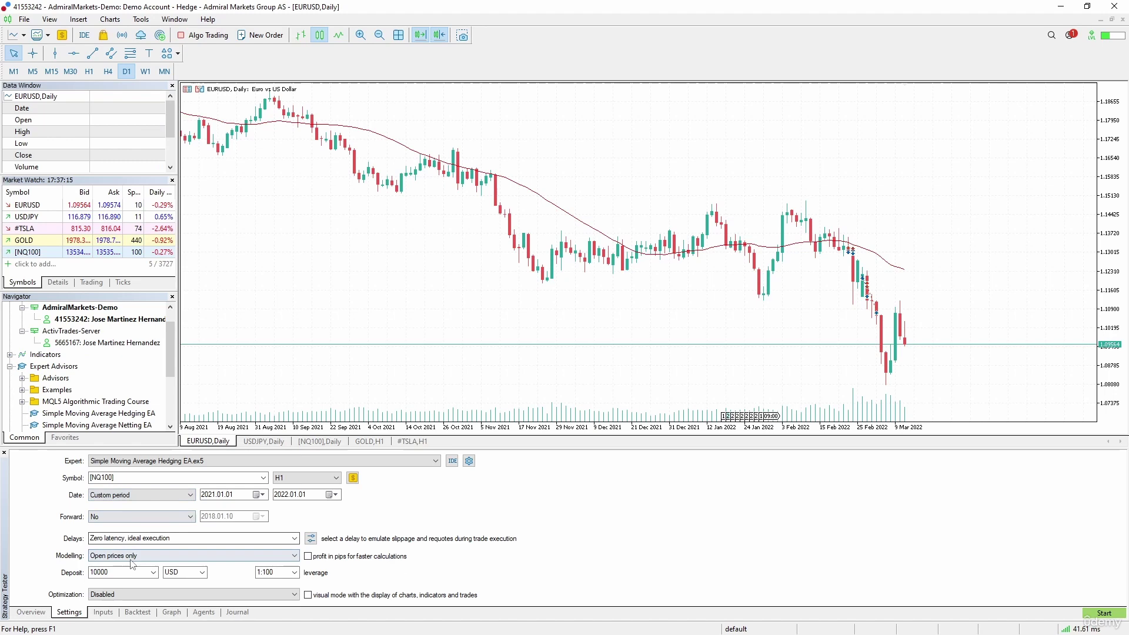
pyautogui.click(307, 594)
# Look up the minimal volume in the [NQ100] contract specification from Market Watch
pyautogui.click(104, 612)
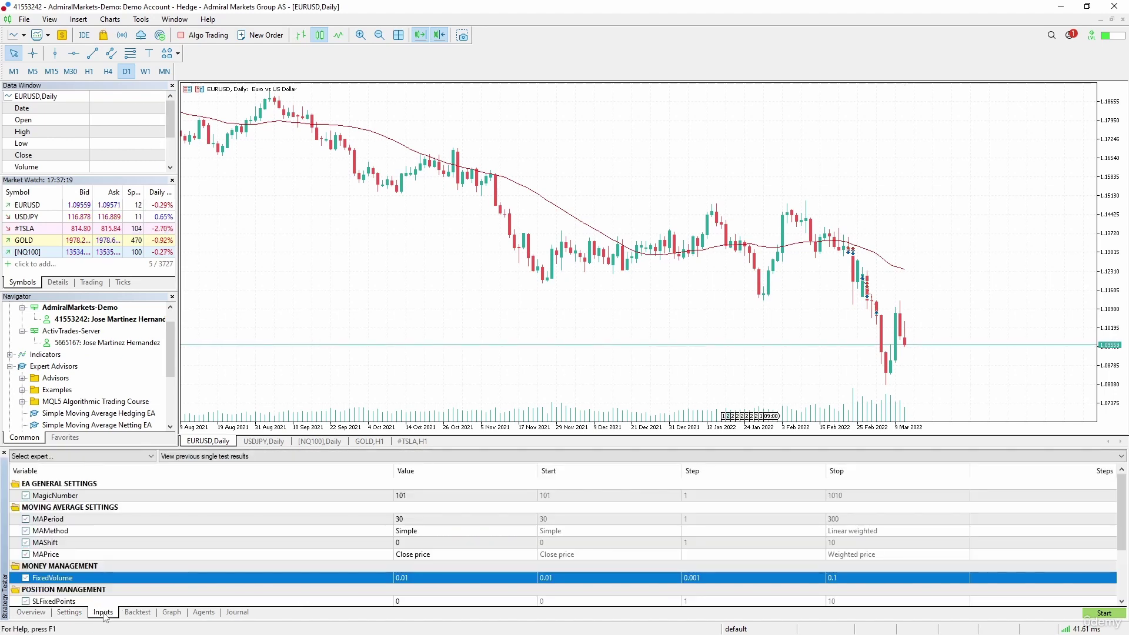
pyautogui.scroll(-1, 442, 509)
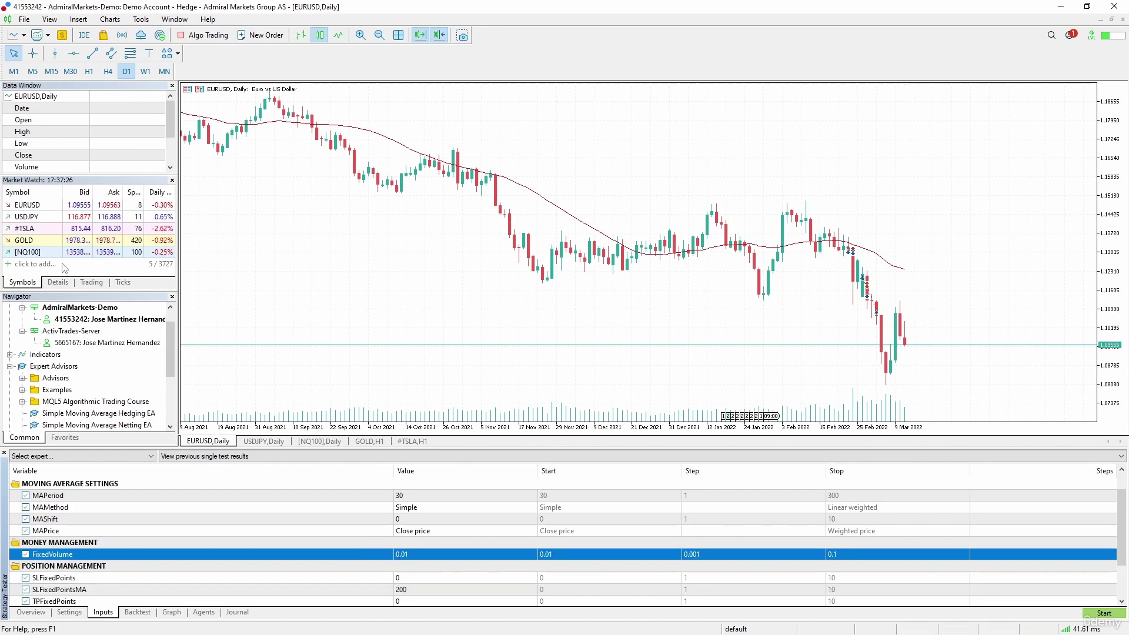
pyautogui.rightClick(43, 252)
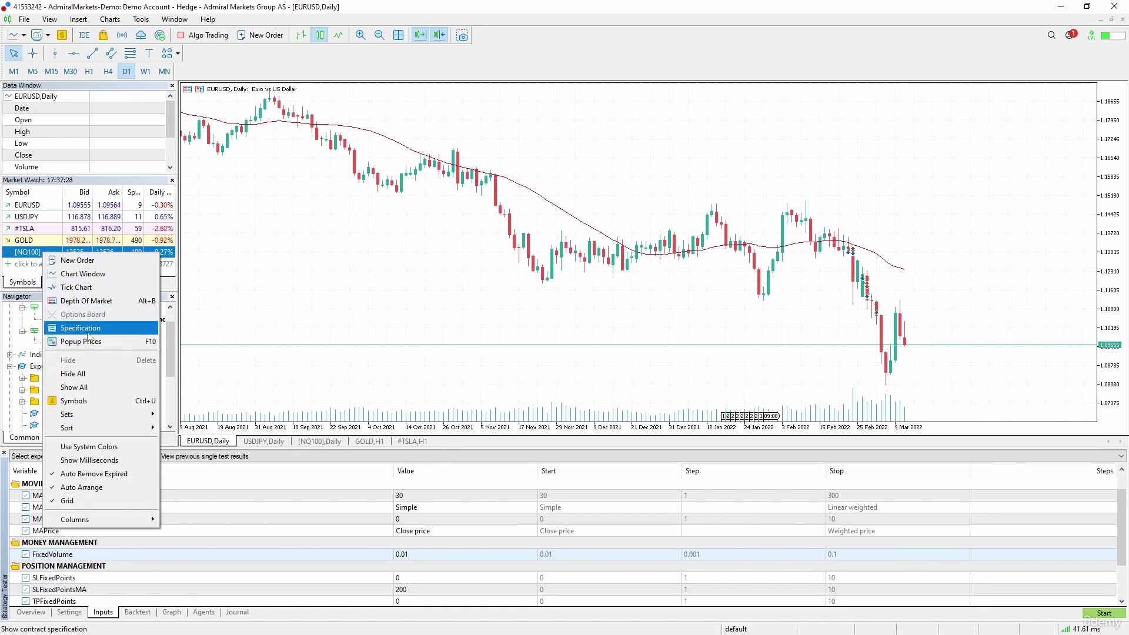
pyautogui.click(88, 329)
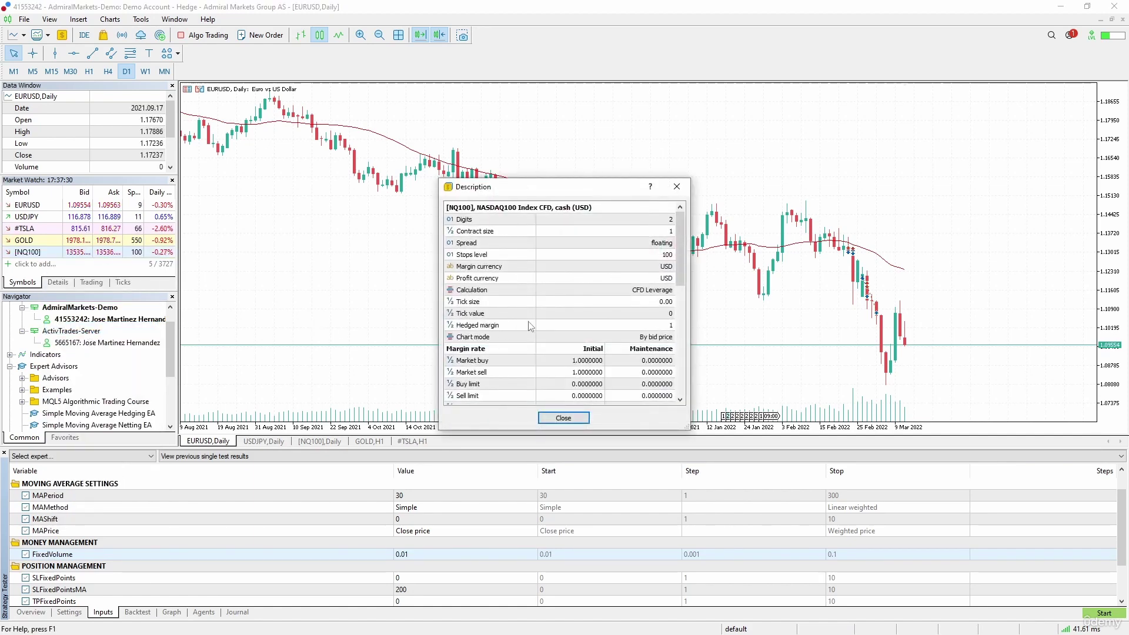
pyautogui.moveTo(679, 280); pyautogui.dragTo(682, 339)
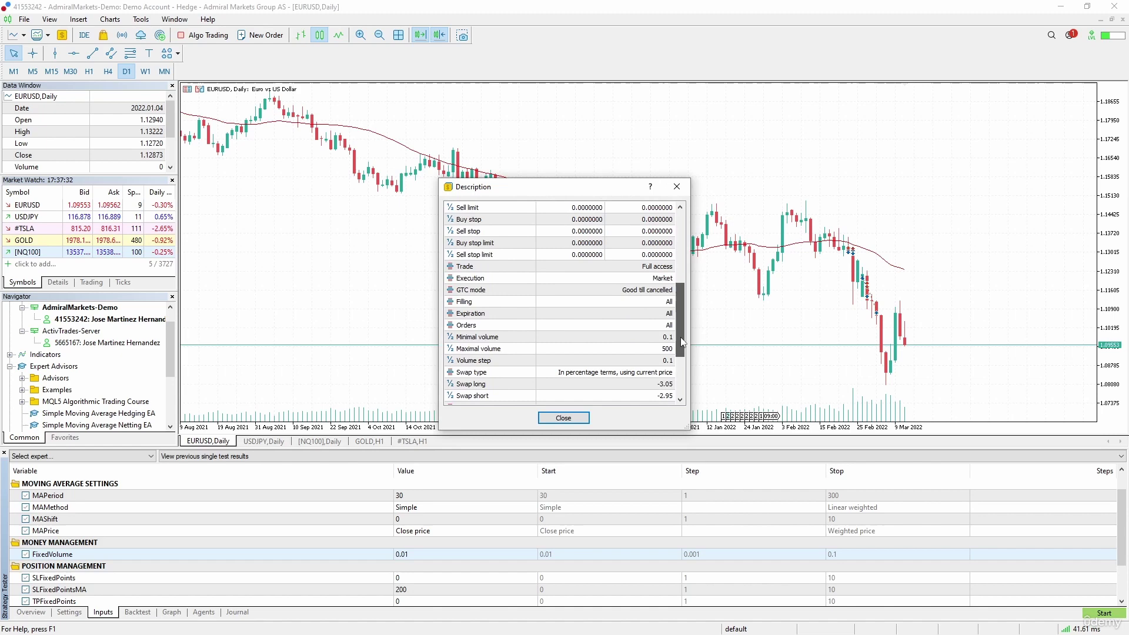
pyautogui.click(673, 337)
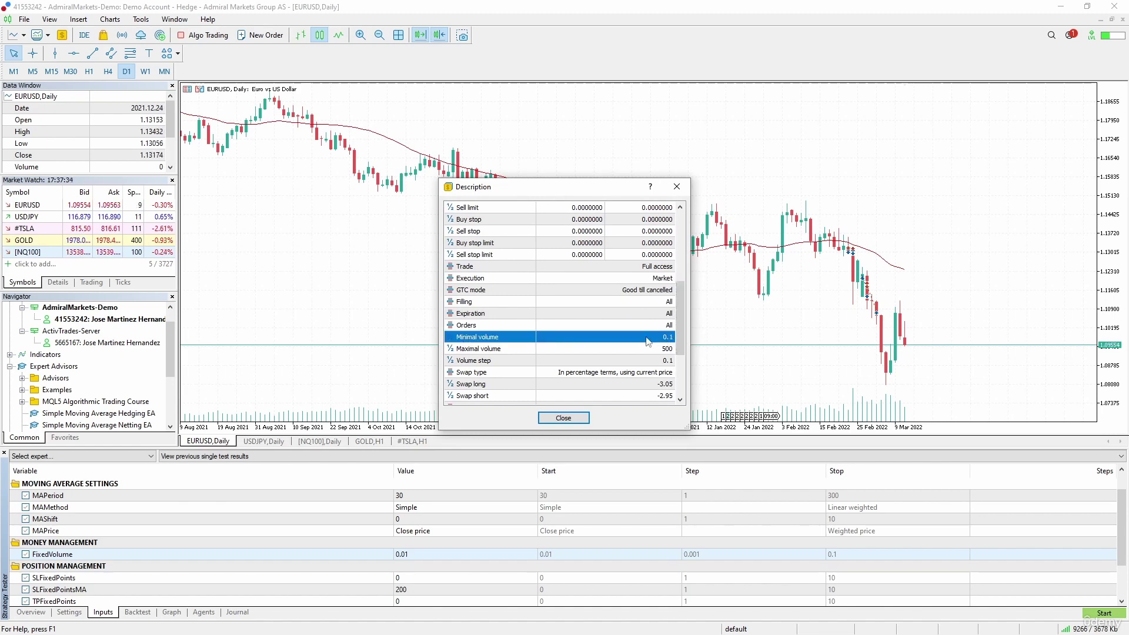
pyautogui.click(677, 186)
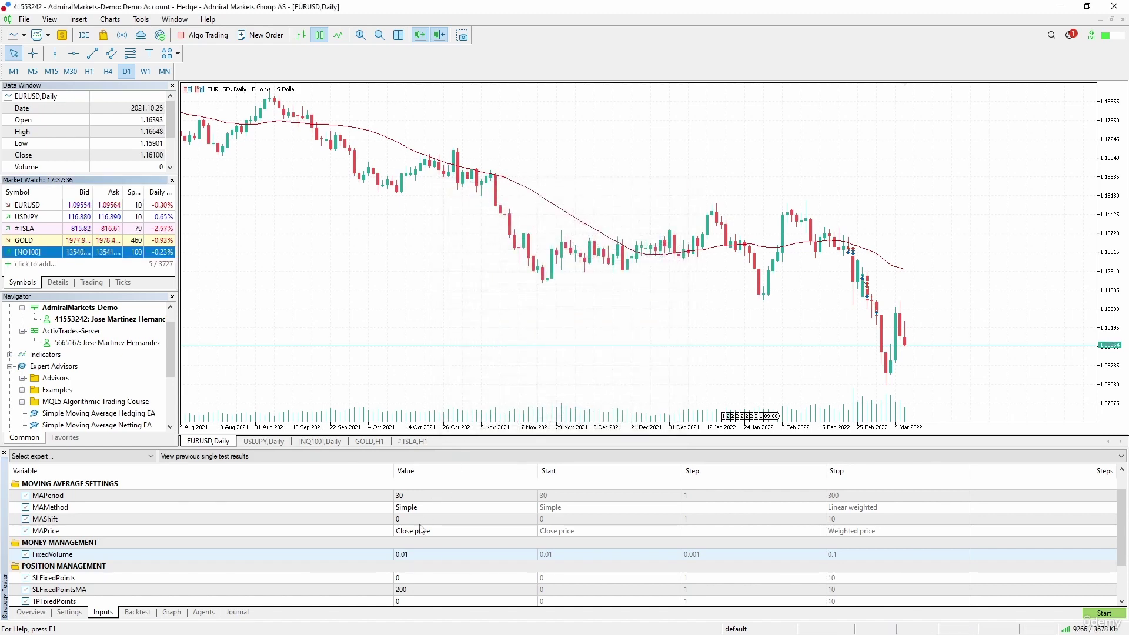
# Change the EA's FixedVolume input from 0.01 to 0.1
pyautogui.click(406, 553)
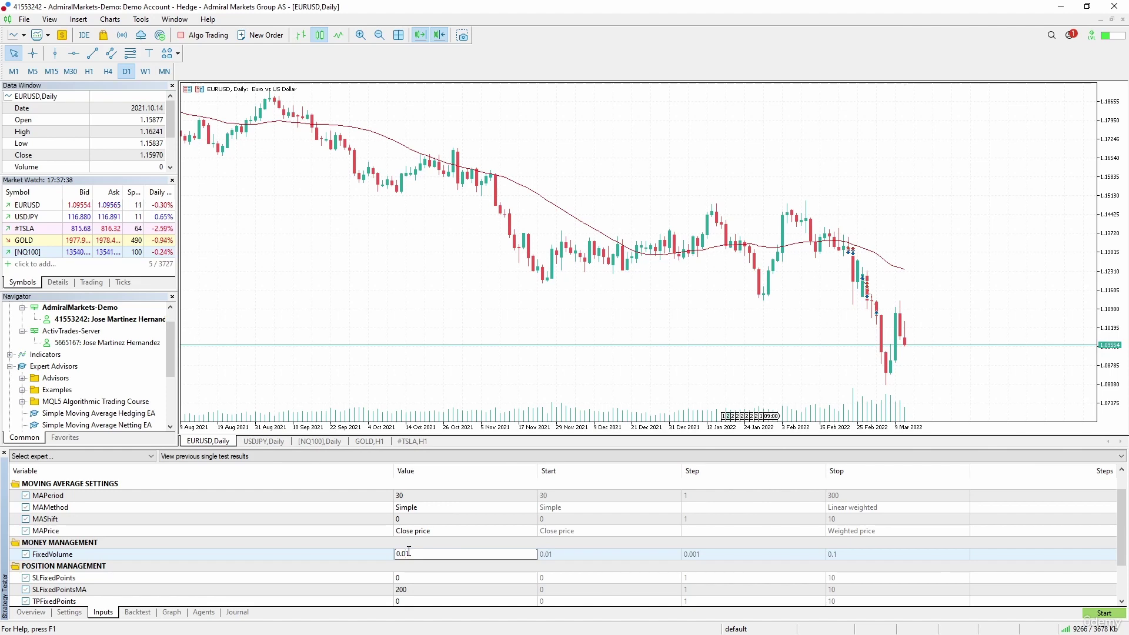
pyautogui.press('BackSpace')
pyautogui.press('Return')
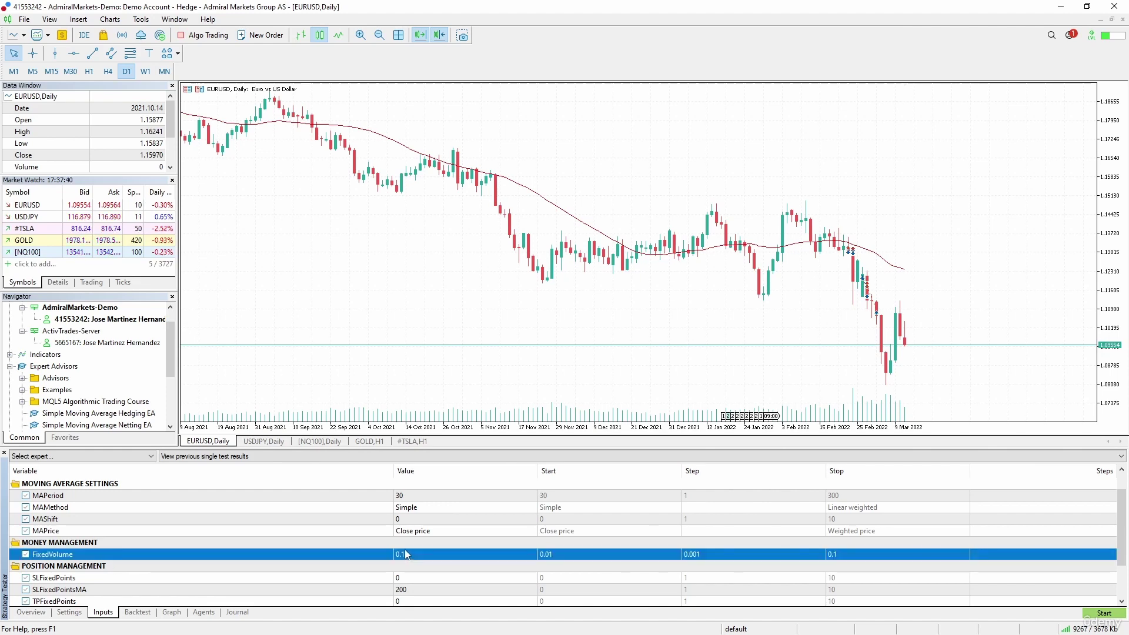
pyautogui.scroll(-1, 388, 566)
pyautogui.click(410, 567)
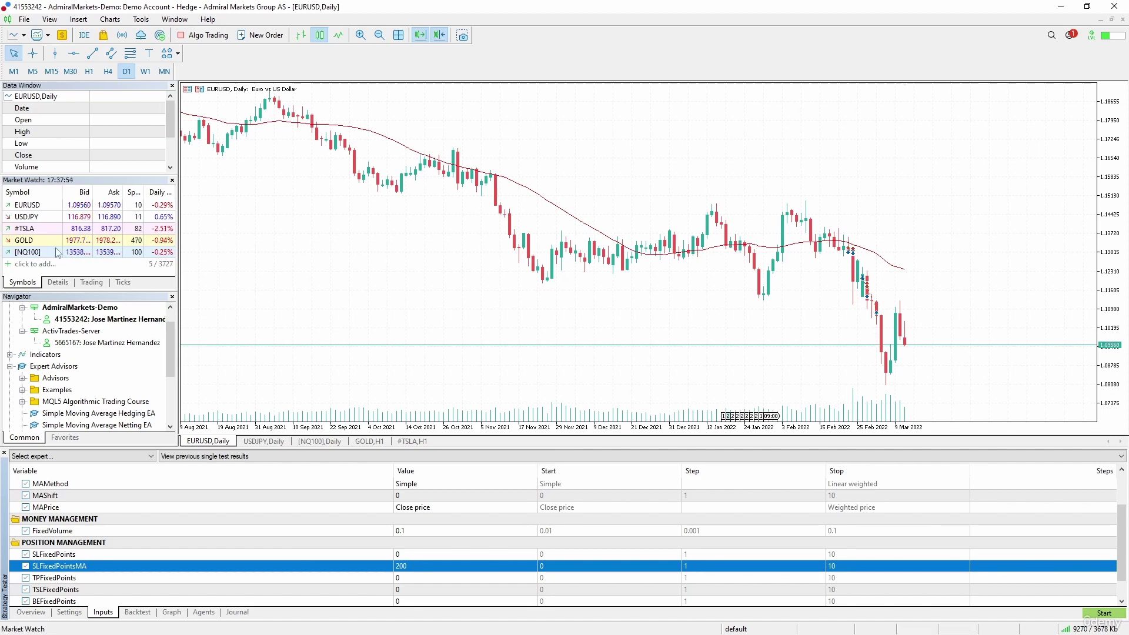
# Switch the [NQ100] chart to H1 and measure a typical price move in points with the crosshair
pyautogui.click(320, 441)
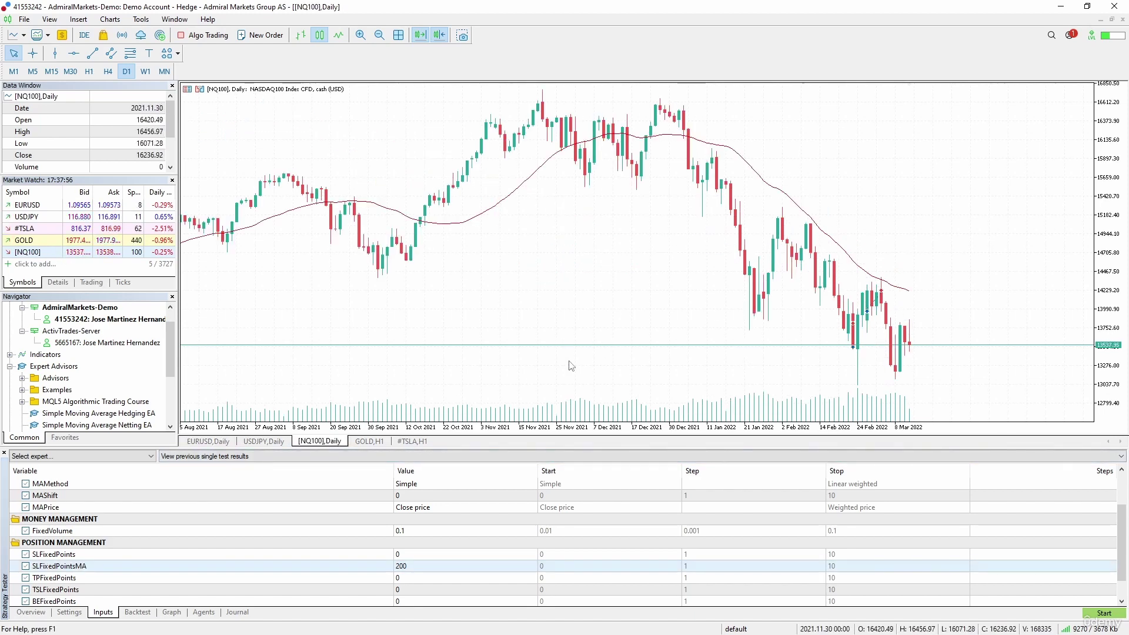
pyautogui.click(69, 612)
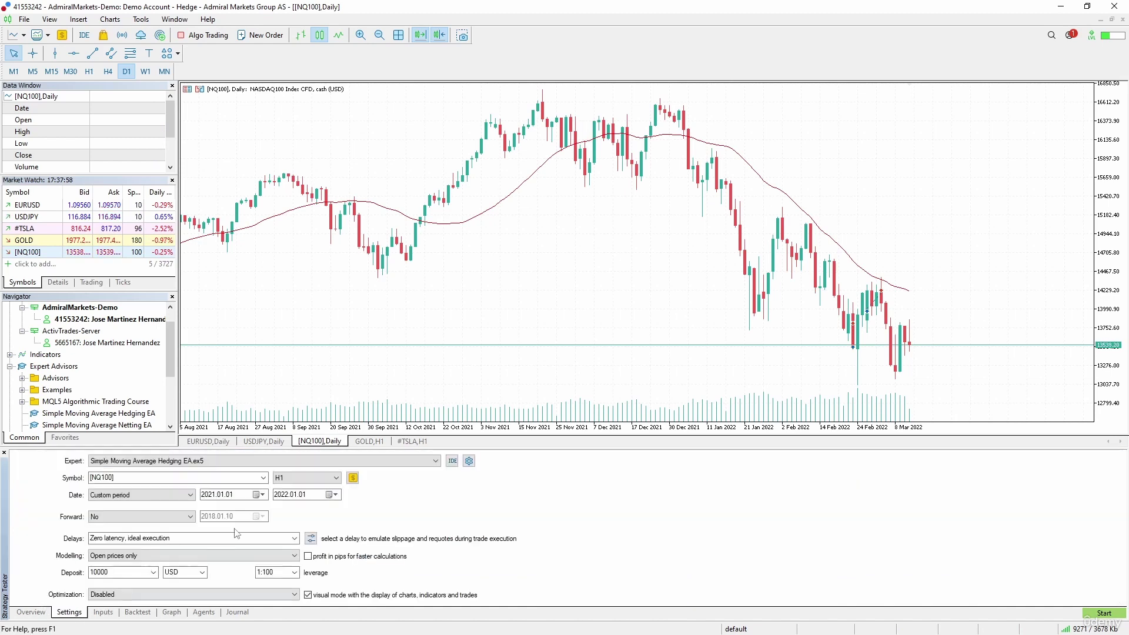
pyautogui.click(102, 612)
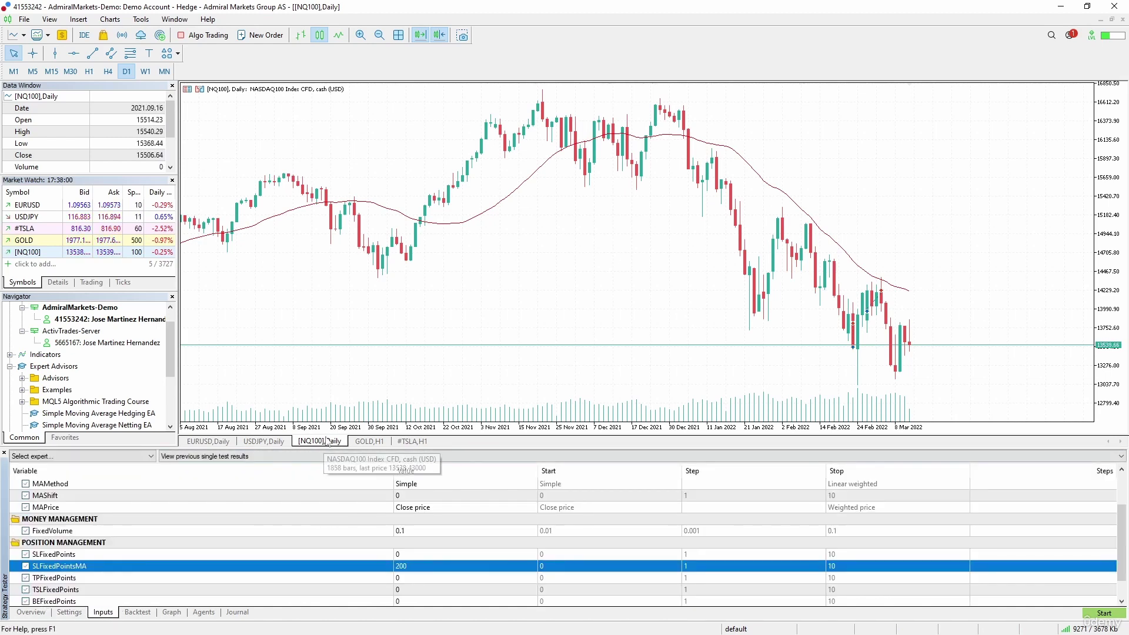
pyautogui.click(89, 71)
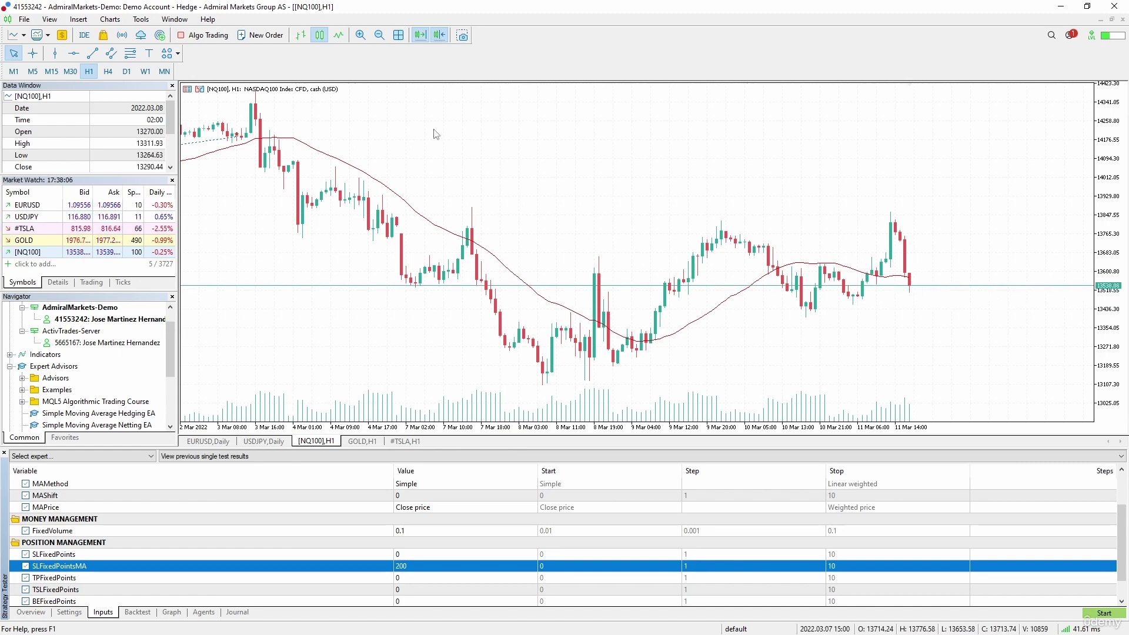
pyautogui.click(32, 54)
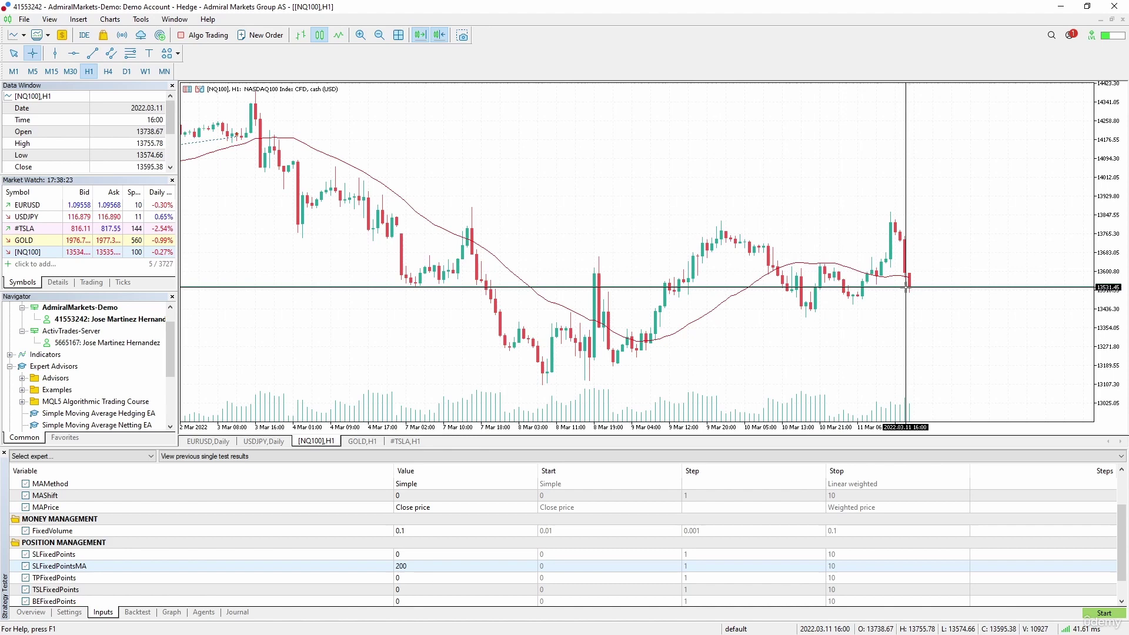
pyautogui.moveTo(909, 271)
pyautogui.mouseDown()
pyautogui.moveTo(911, 255)
pyautogui.moveTo(941, 255)
pyautogui.moveTo(912, 259)
pyautogui.mouseUp()
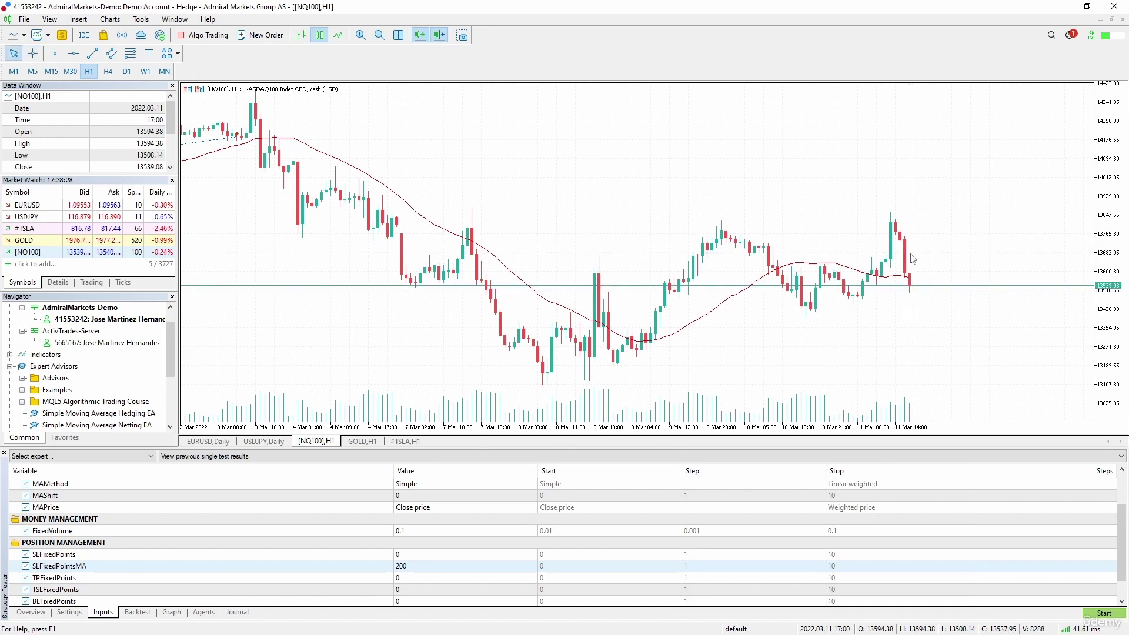
# Set the SLFixedPointsMA input to 15000
pyautogui.doubleClick(404, 566)
pyautogui.write('150')
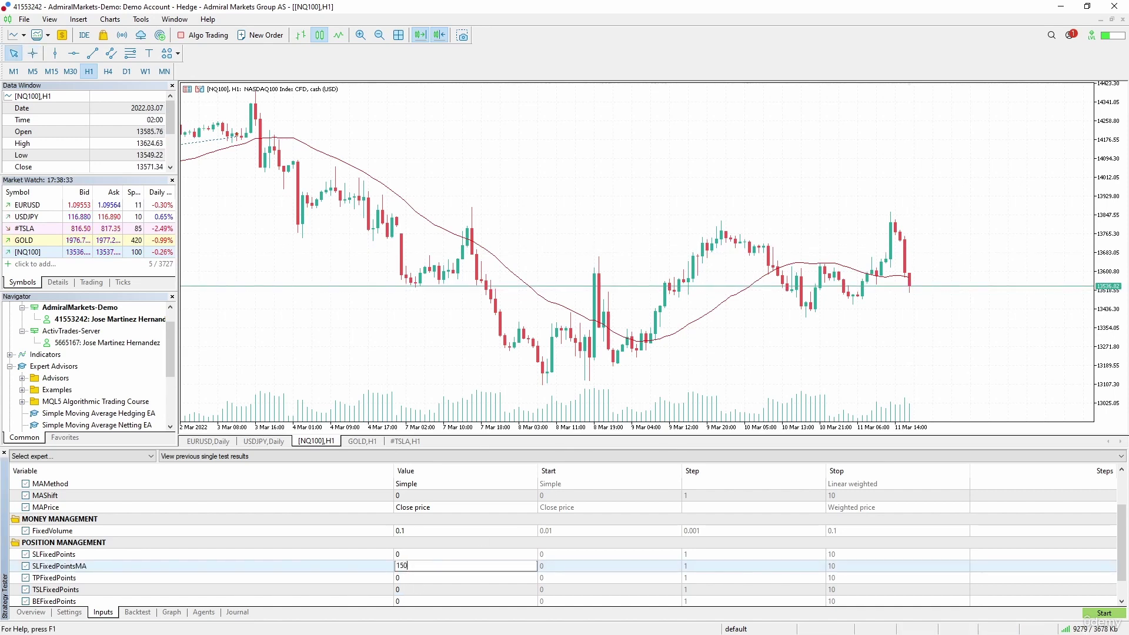
pyautogui.write('00')
pyautogui.press('Return')
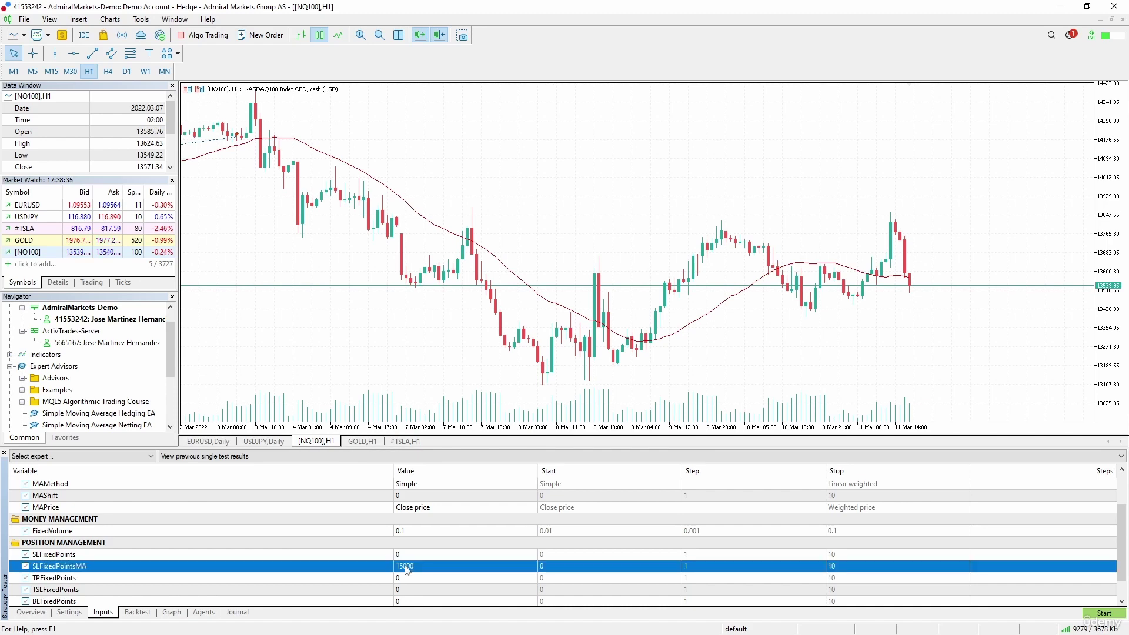
pyautogui.scroll(-1, 405, 569)
pyautogui.scroll(3, 404, 571)
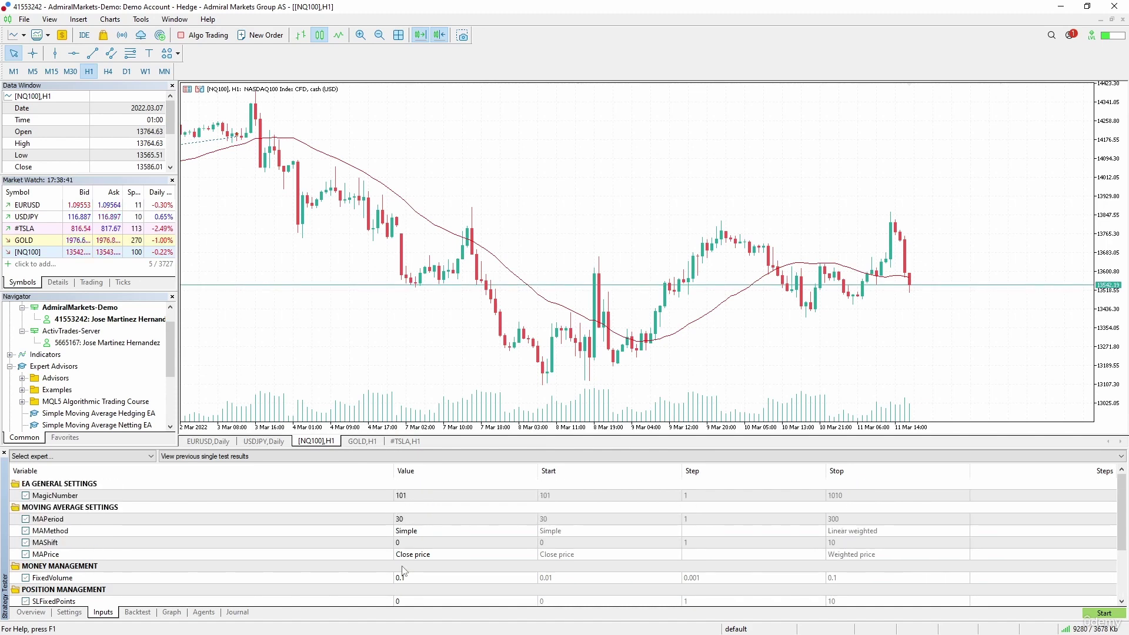
pyautogui.scroll(-2, 404, 570)
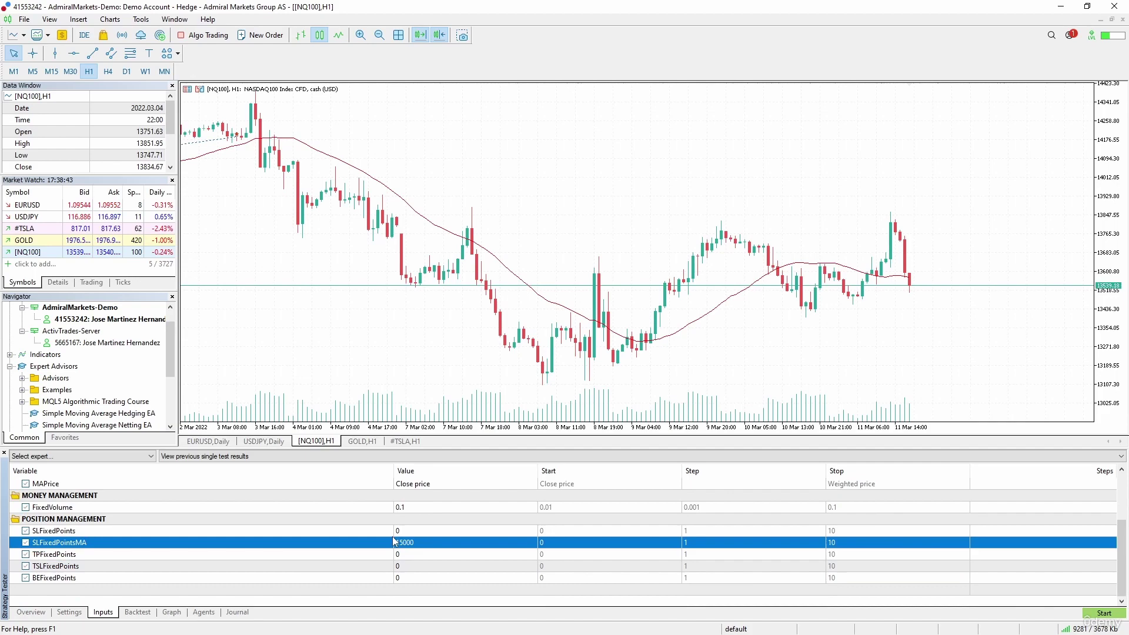
# Start the Hedging EA visual backtest on [NQ100] H1 and turn off the chart grid
pyautogui.click(1102, 612)
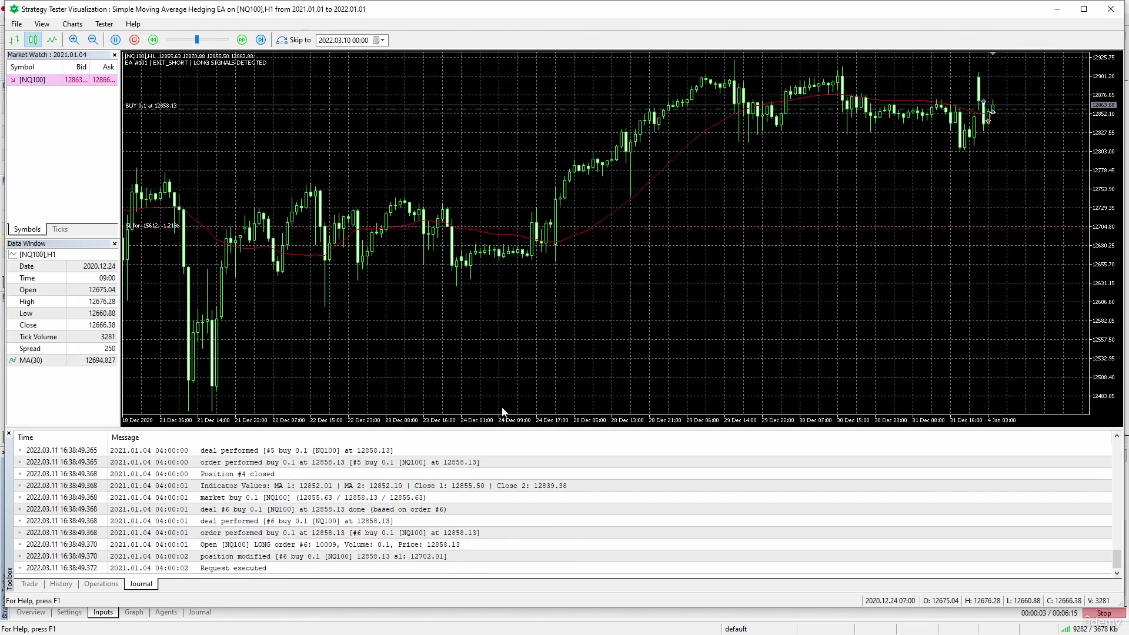
pyautogui.click(72, 24)
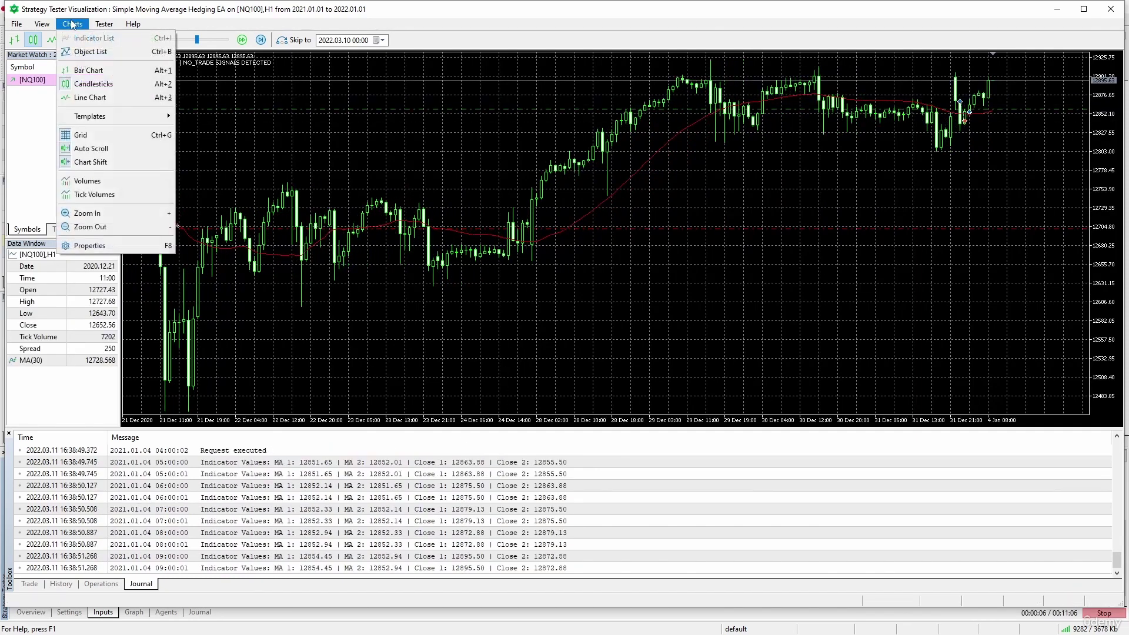
pyautogui.click(156, 132)
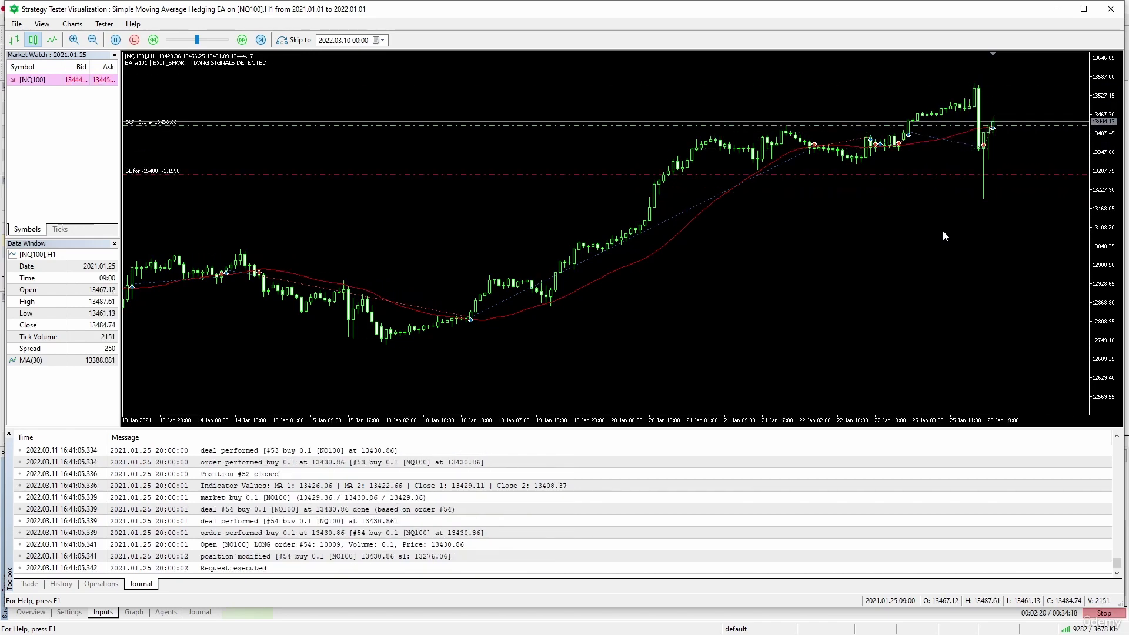
# Stop the visual backtest around 2021.01.26 02:00
pyautogui.click(134, 40)
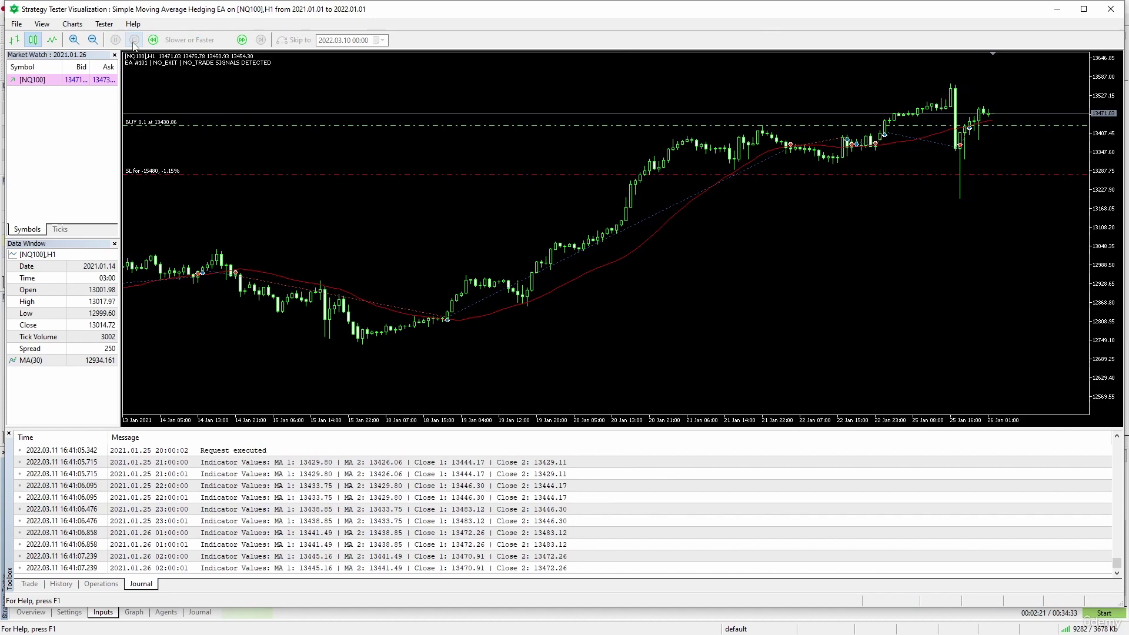
# Close the visualization, log into the ActivTrades netting demo account, and open a UsaTec H1 chart
pyautogui.click(1109, 14)
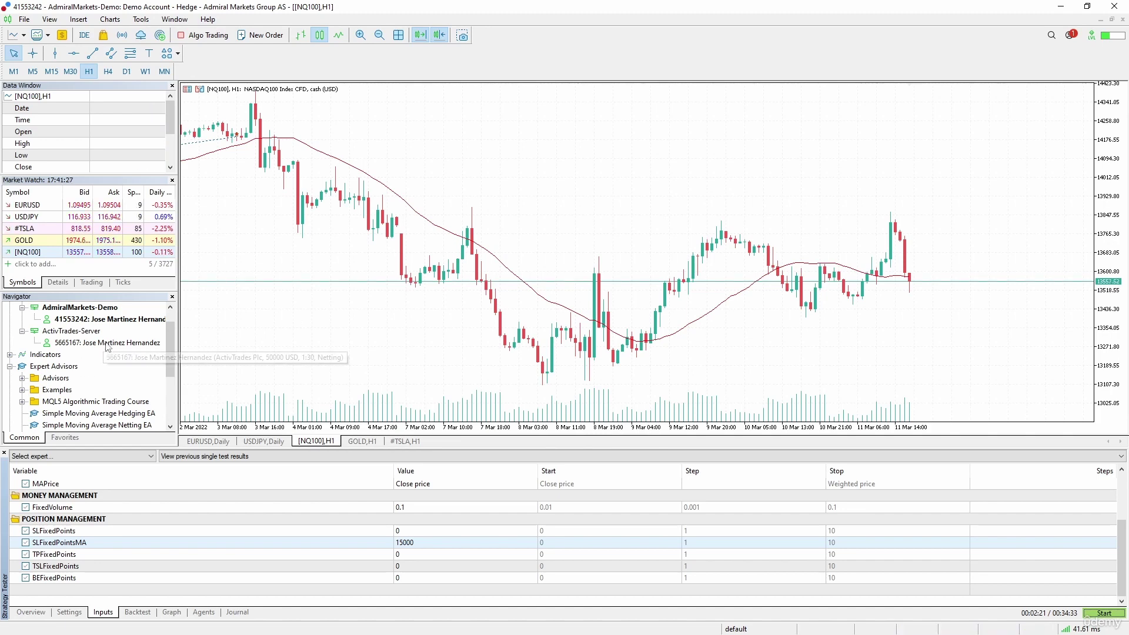
pyautogui.doubleClick(88, 343)
pyautogui.click(538, 353)
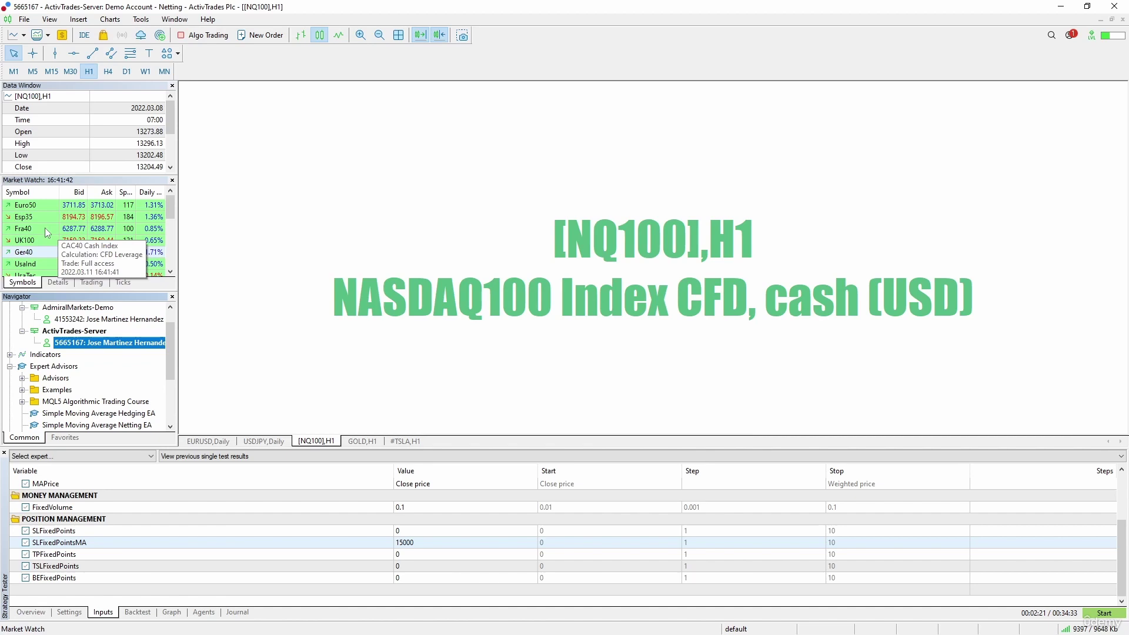
pyautogui.scroll(-1, 33, 257)
pyautogui.moveTo(32, 257); pyautogui.dragTo(428, 146)
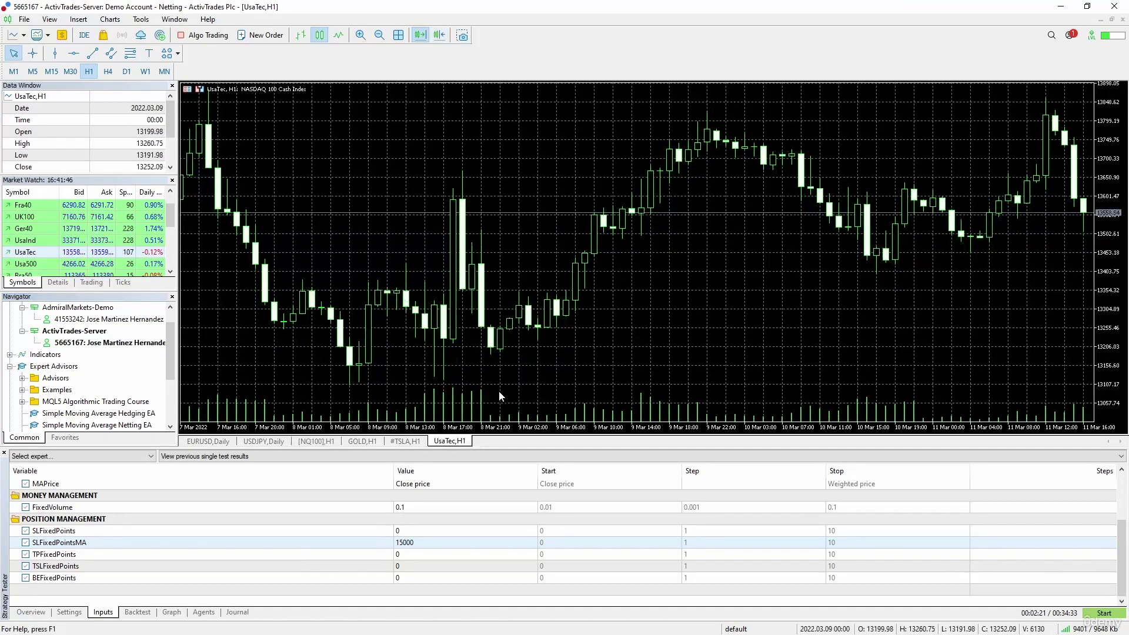
# Set the tester symbol to UsaTec and the expert to Simple Moving Average Netting EA.ex5
pyautogui.click(68, 612)
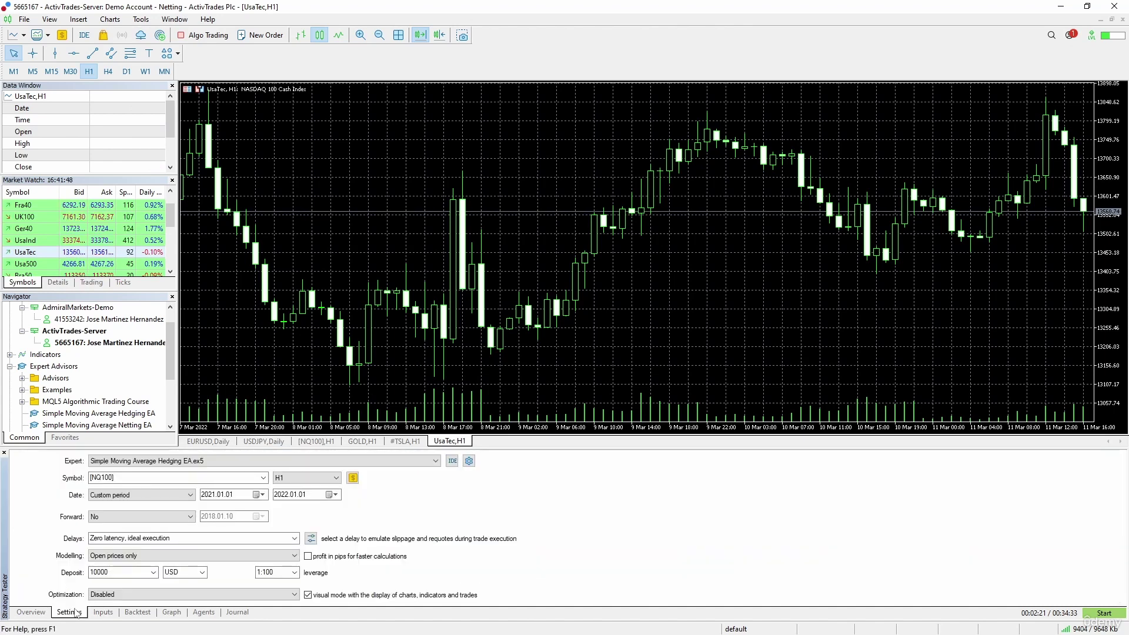
pyautogui.click(263, 477)
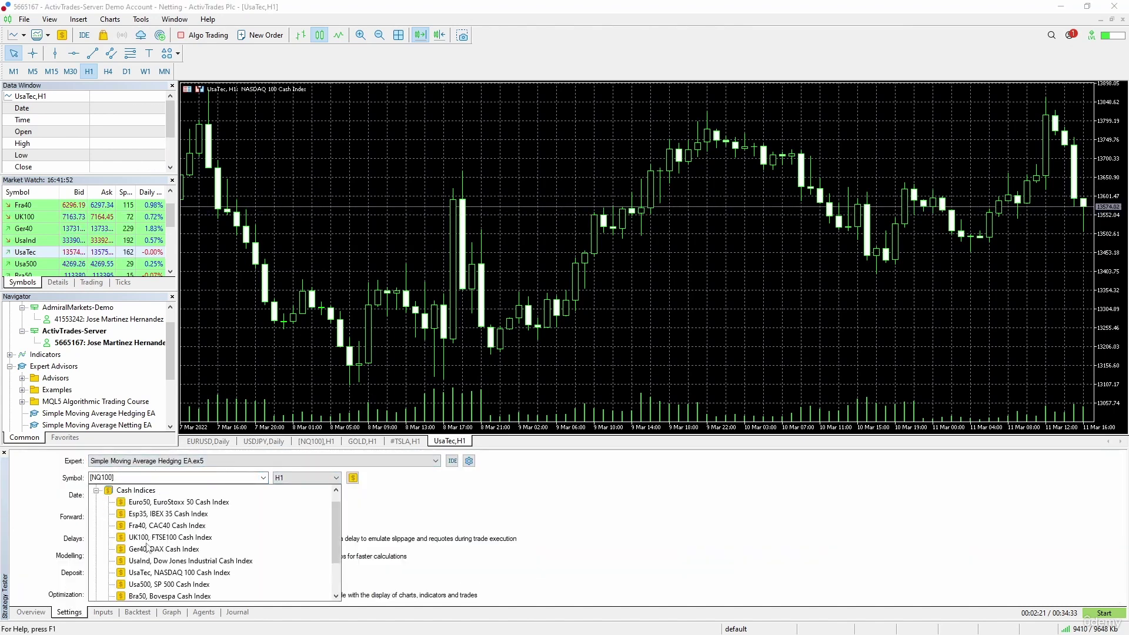
pyautogui.click(147, 573)
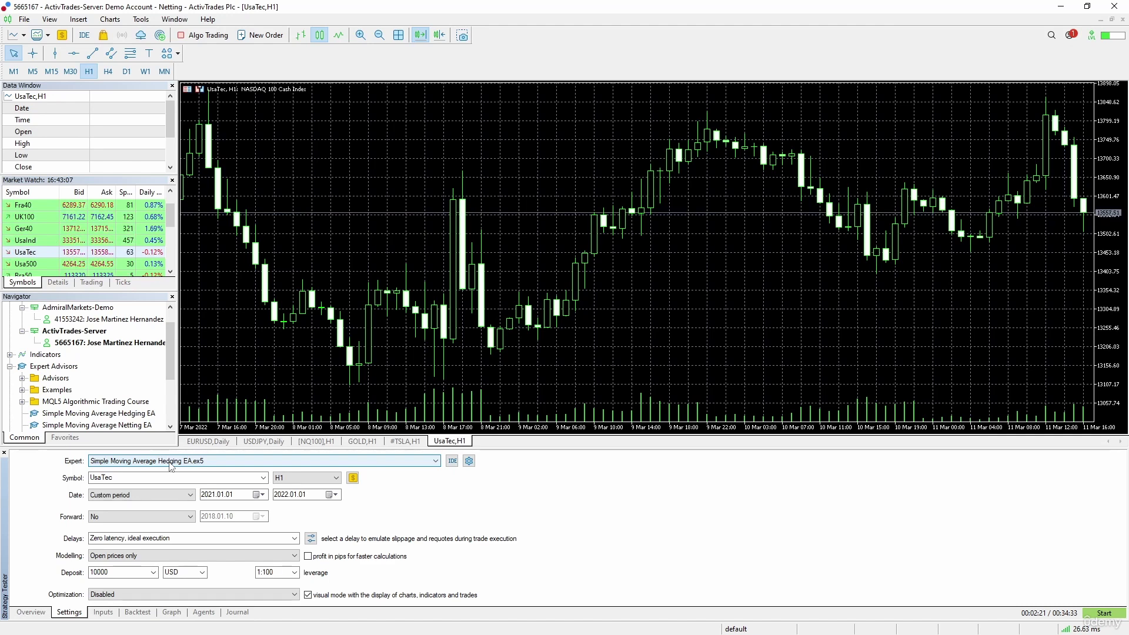
pyautogui.click(171, 464)
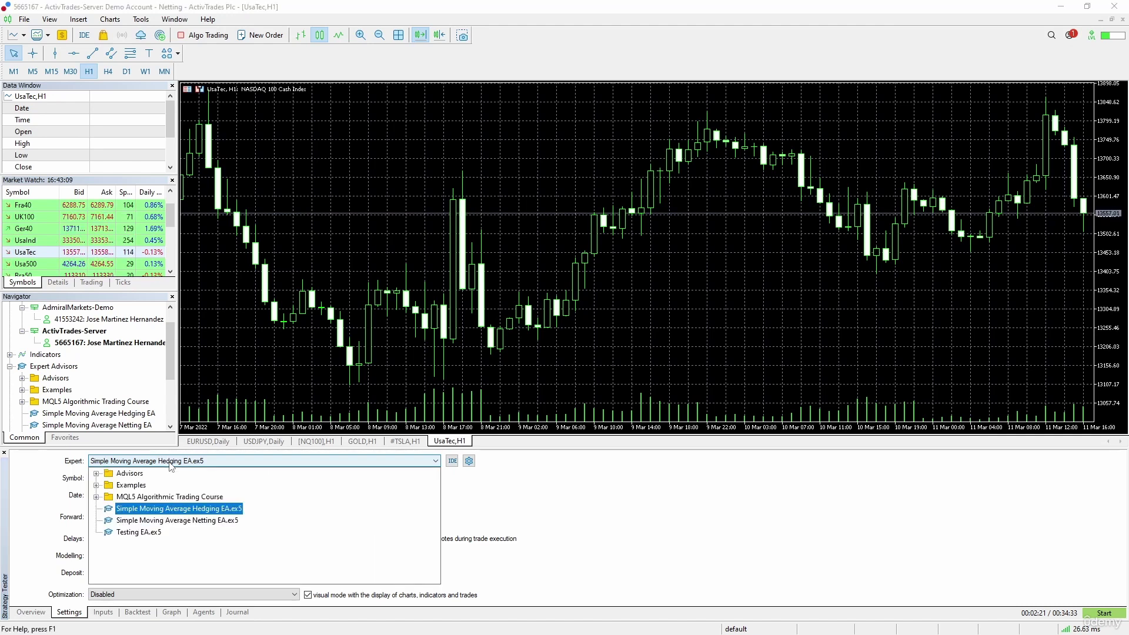
pyautogui.click(169, 520)
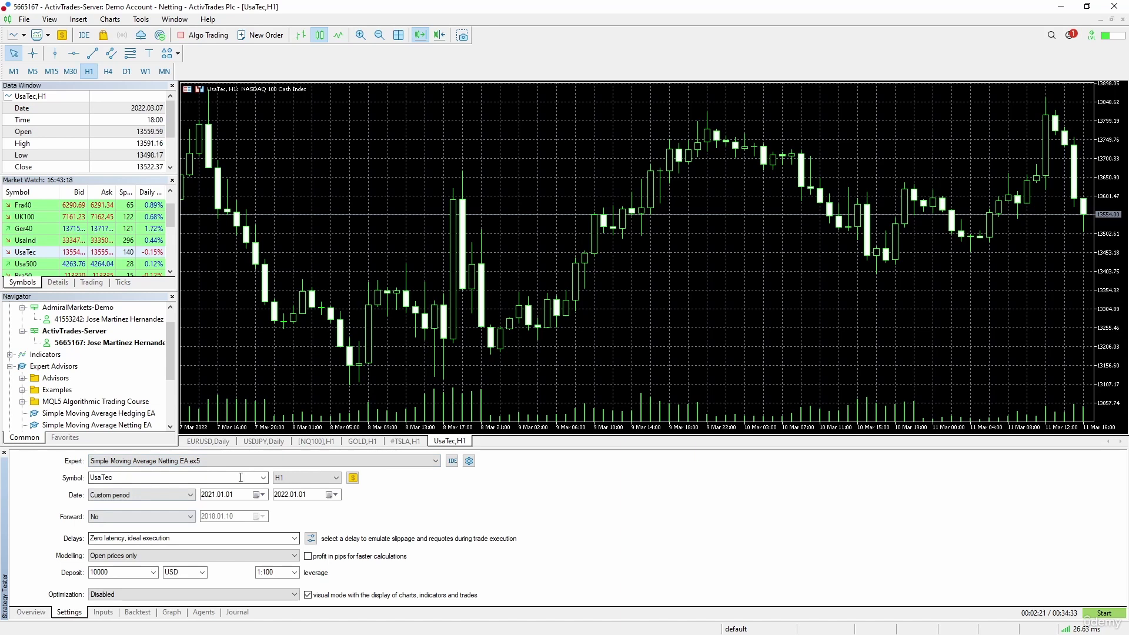
pyautogui.click(111, 612)
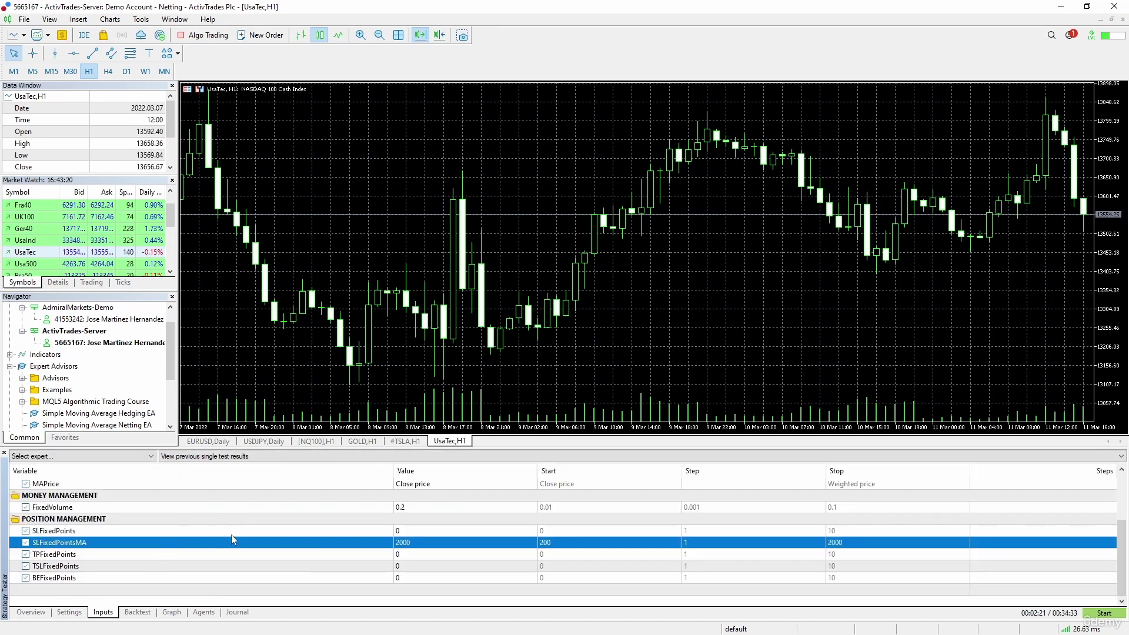
pyautogui.scroll(2, 264, 534)
pyautogui.scroll(-1, 268, 538)
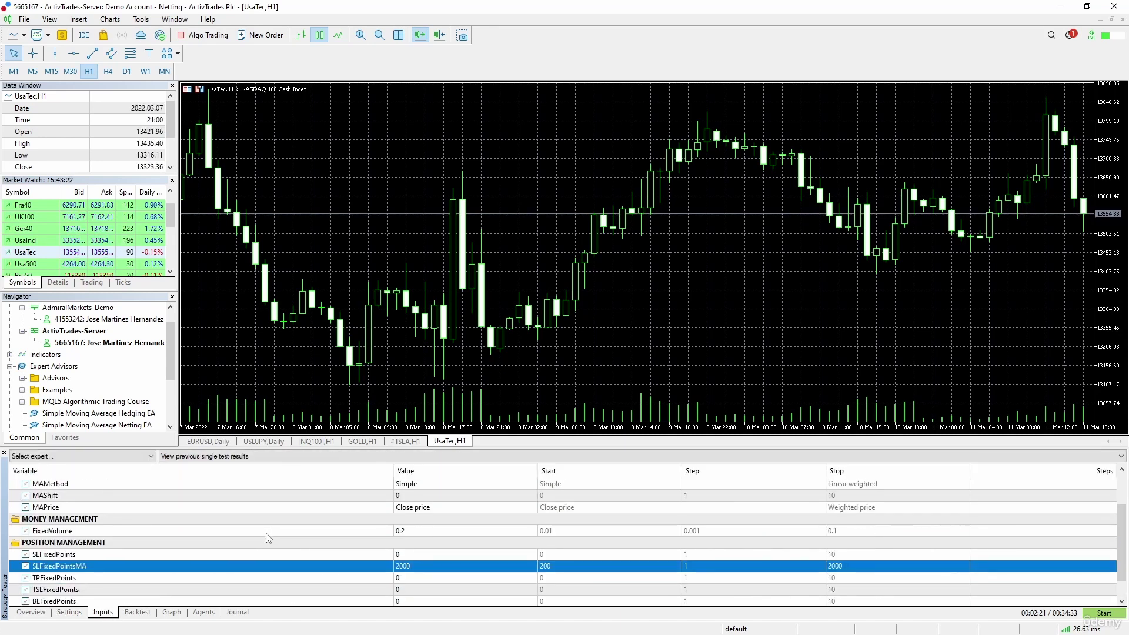
pyautogui.rightClick(36, 255)
pyautogui.click(78, 329)
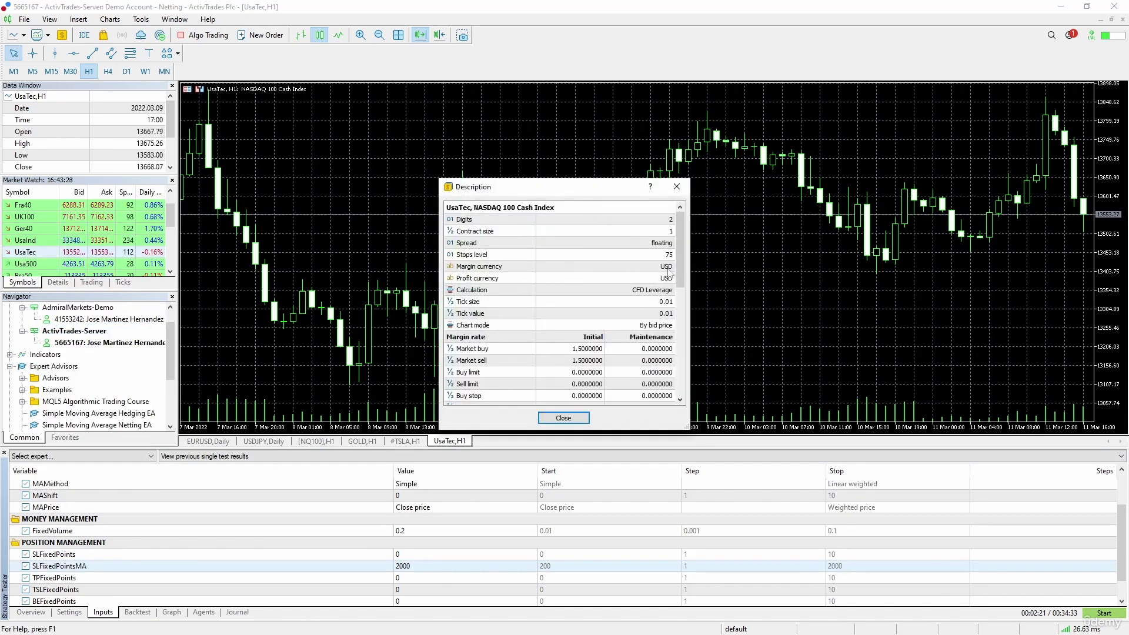
pyautogui.click(525, 257)
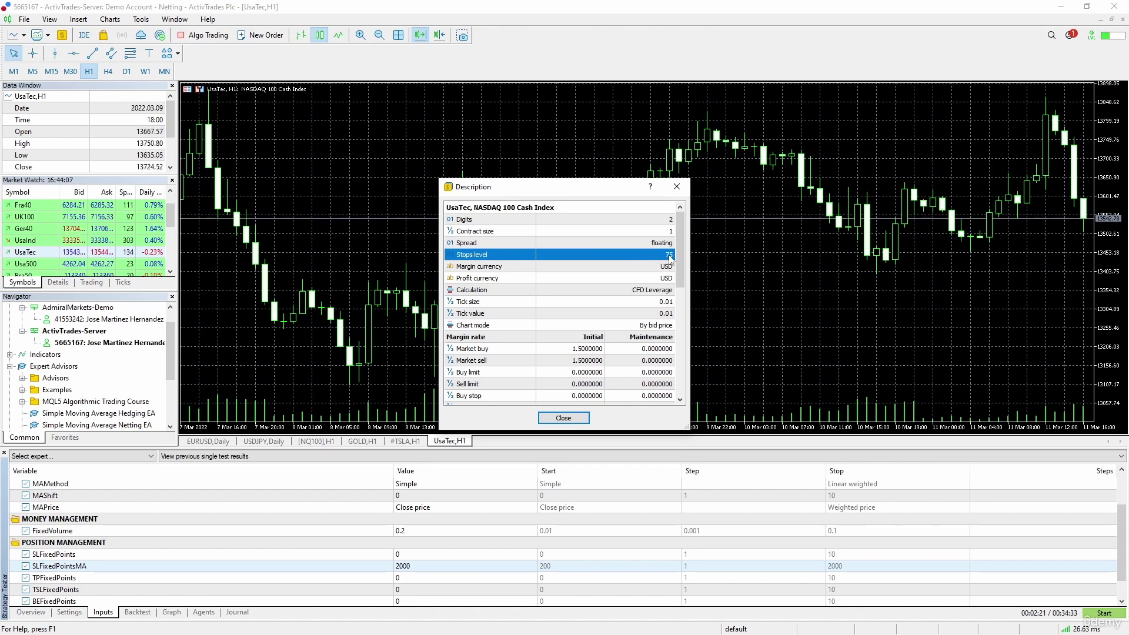
pyautogui.moveTo(679, 251); pyautogui.dragTo(679, 309)
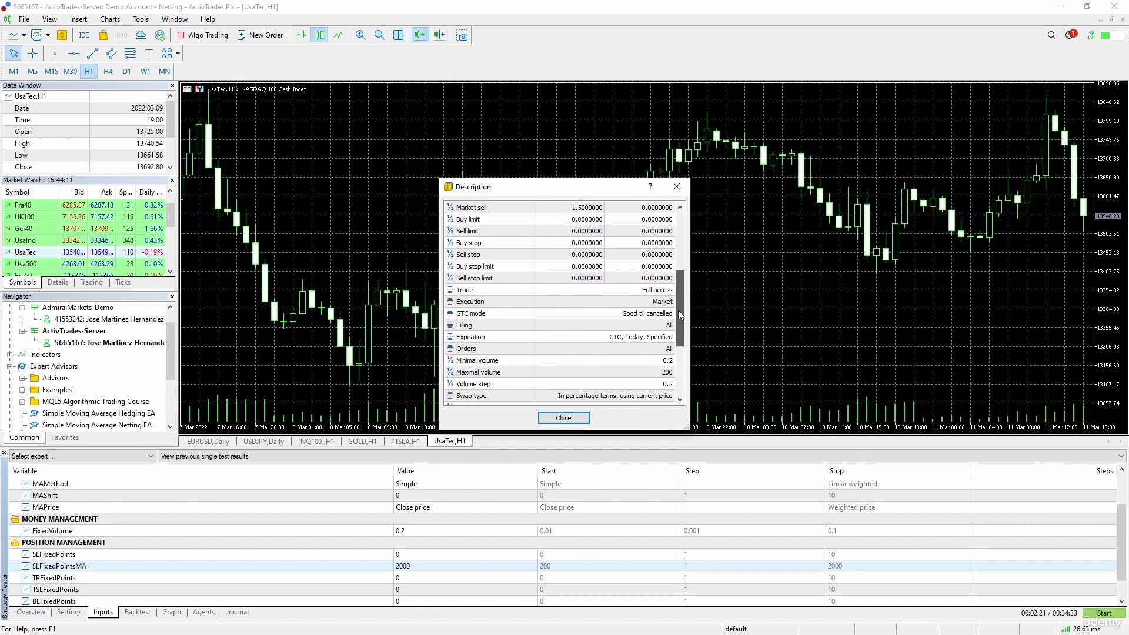
pyautogui.click(642, 360)
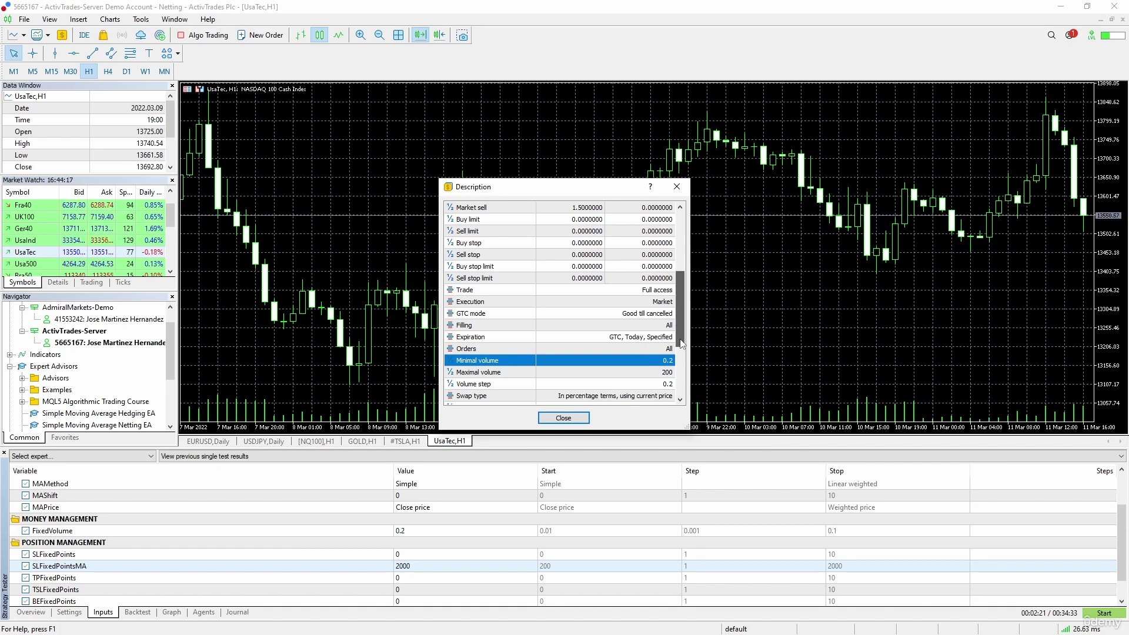
pyautogui.moveTo(679, 337); pyautogui.dragTo(674, 372)
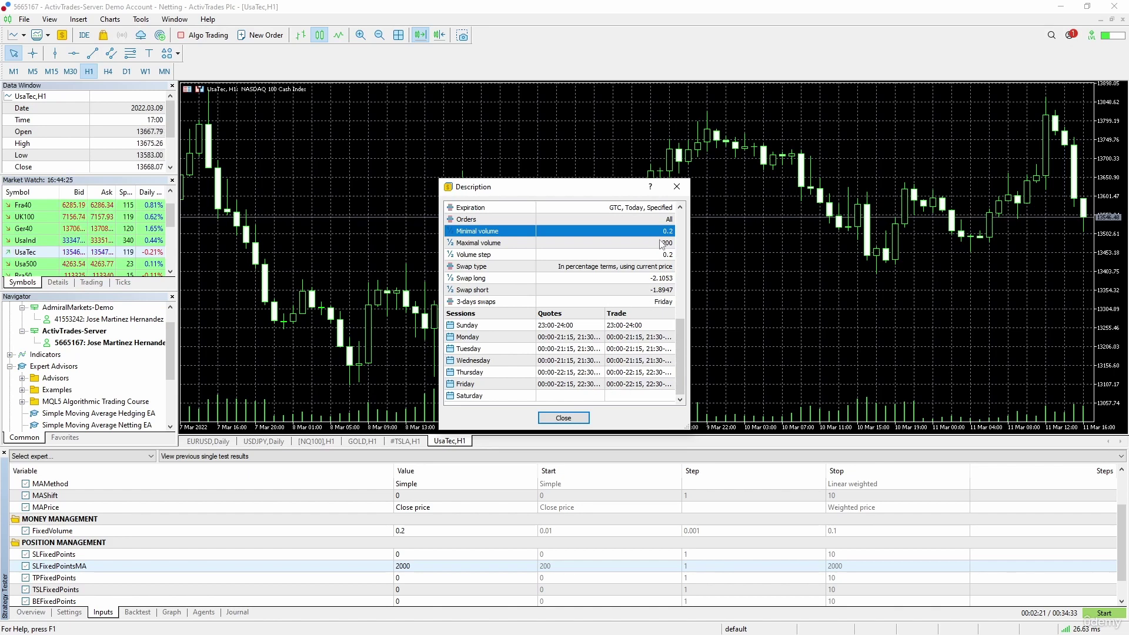
pyautogui.click(563, 418)
pyautogui.click(411, 532)
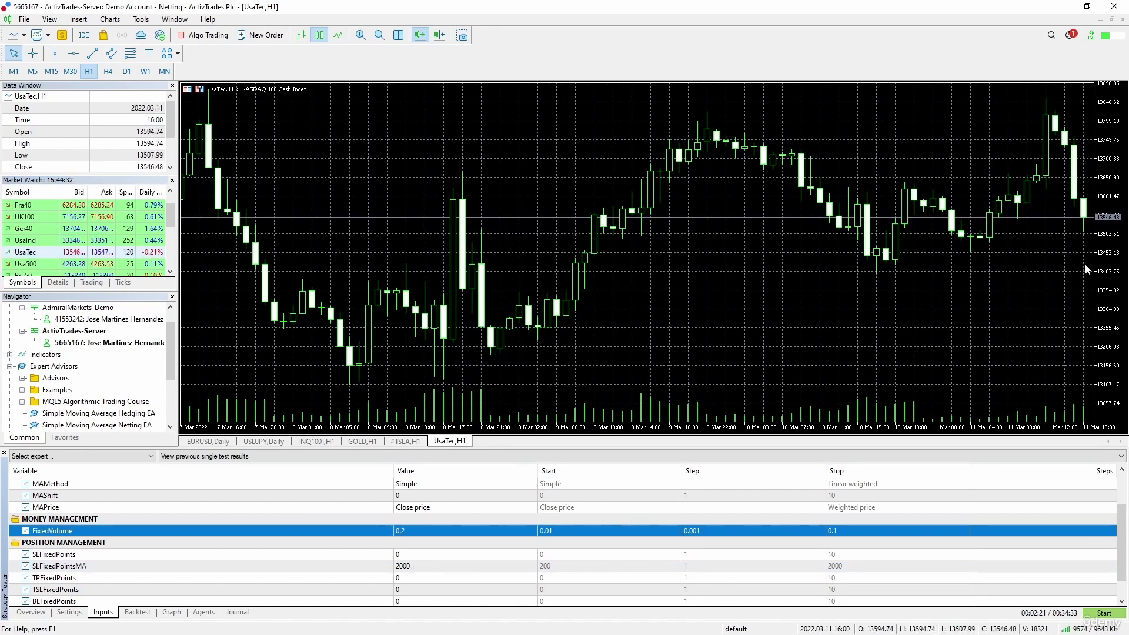
# Change the Netting EA's SLFixedPointsMA input from 2000 to 15000
pyautogui.moveTo(1105, 238); pyautogui.dragTo(1105, 254)
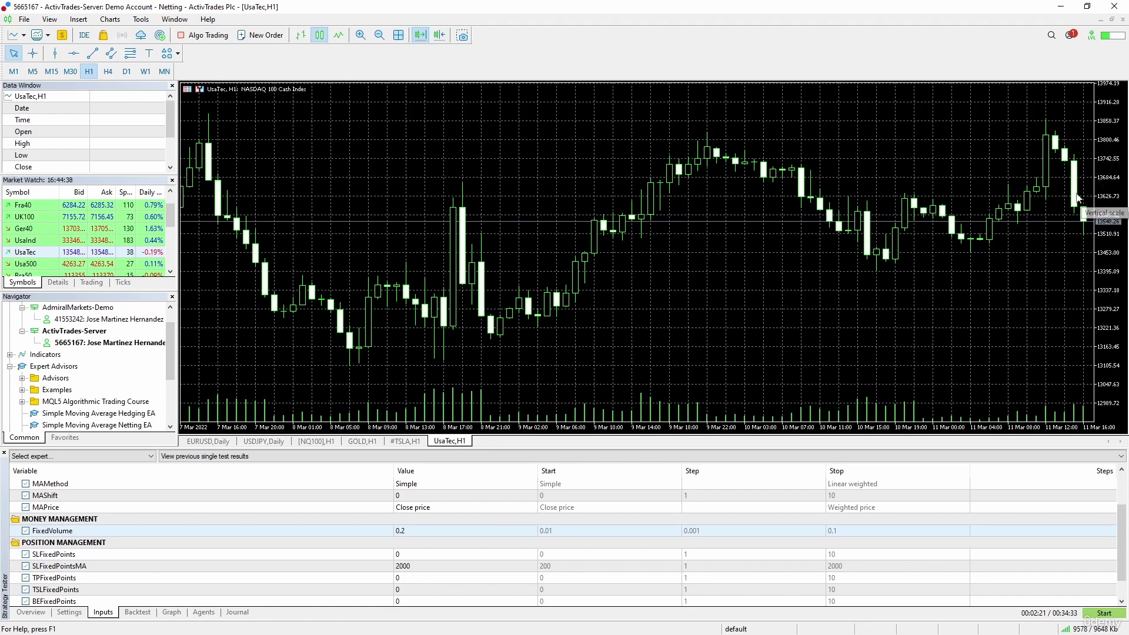
pyautogui.click(403, 565)
pyautogui.click(404, 565)
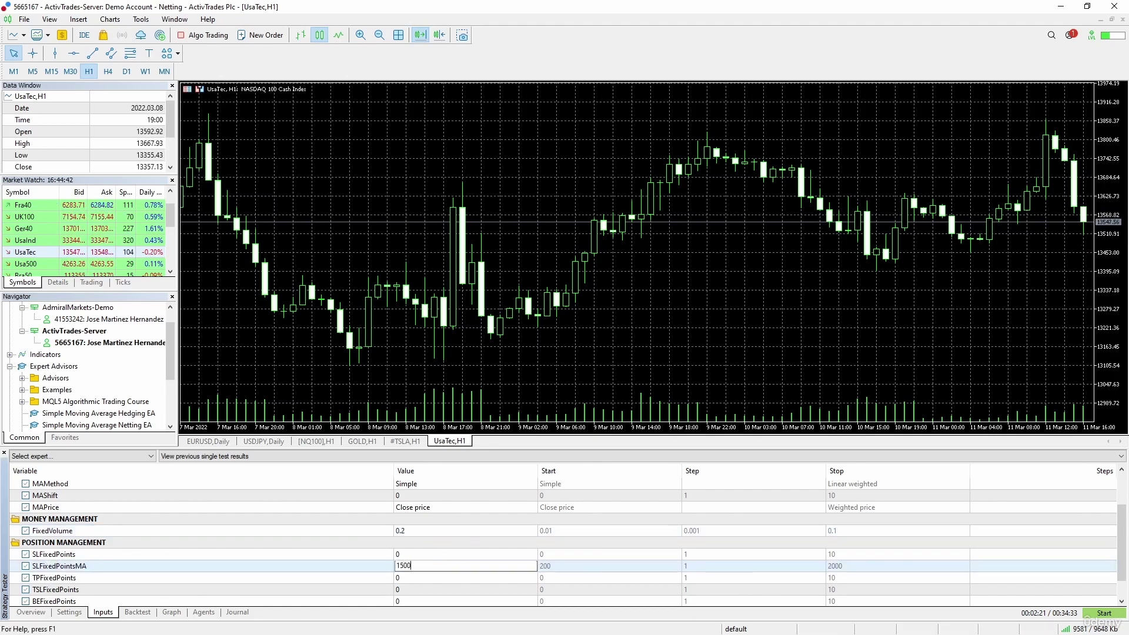
pyautogui.press('Return')
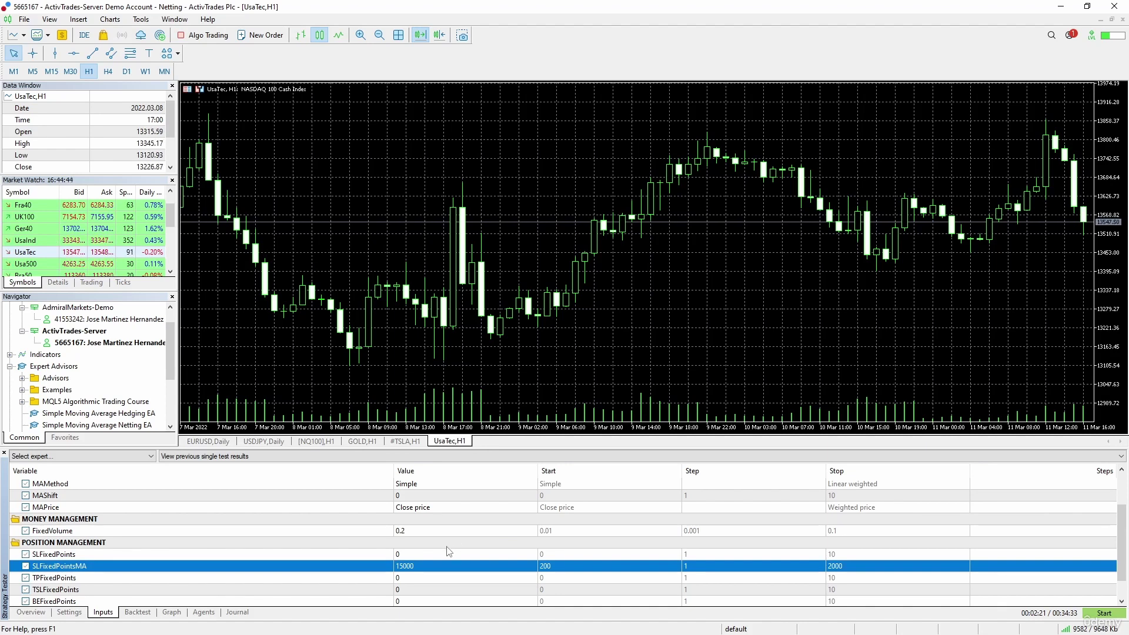
pyautogui.scroll(1, 427, 568)
pyautogui.scroll(1, 427, 568)
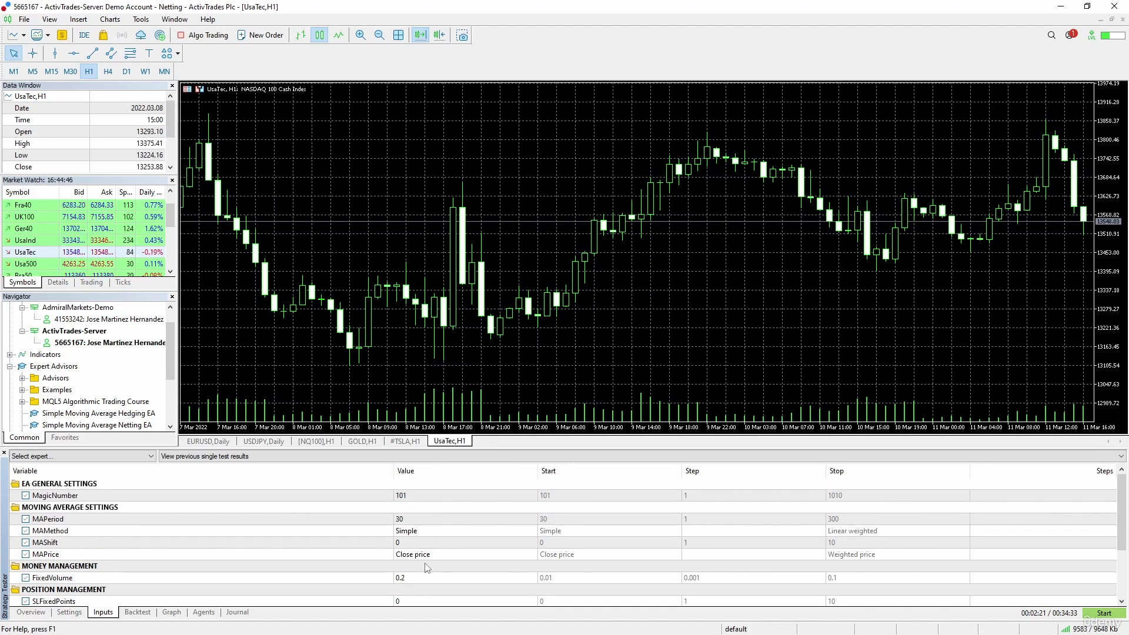
pyautogui.scroll(-3, 438, 566)
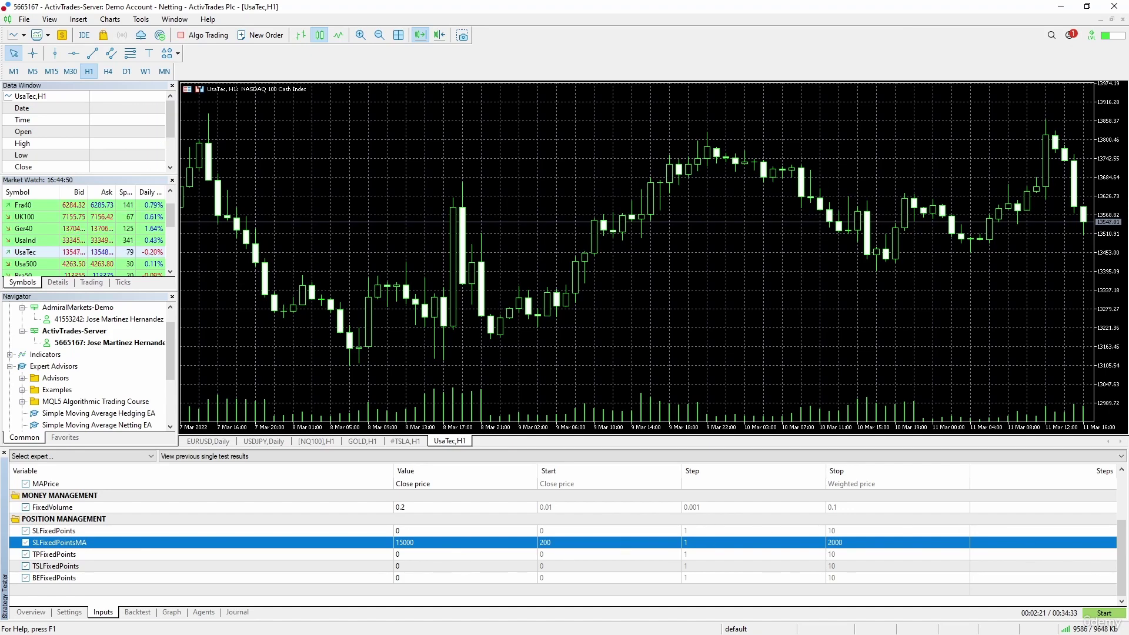
# Start the Netting EA visual backtest on UsaTec H1 and turn off the chart grid
pyautogui.click(1093, 614)
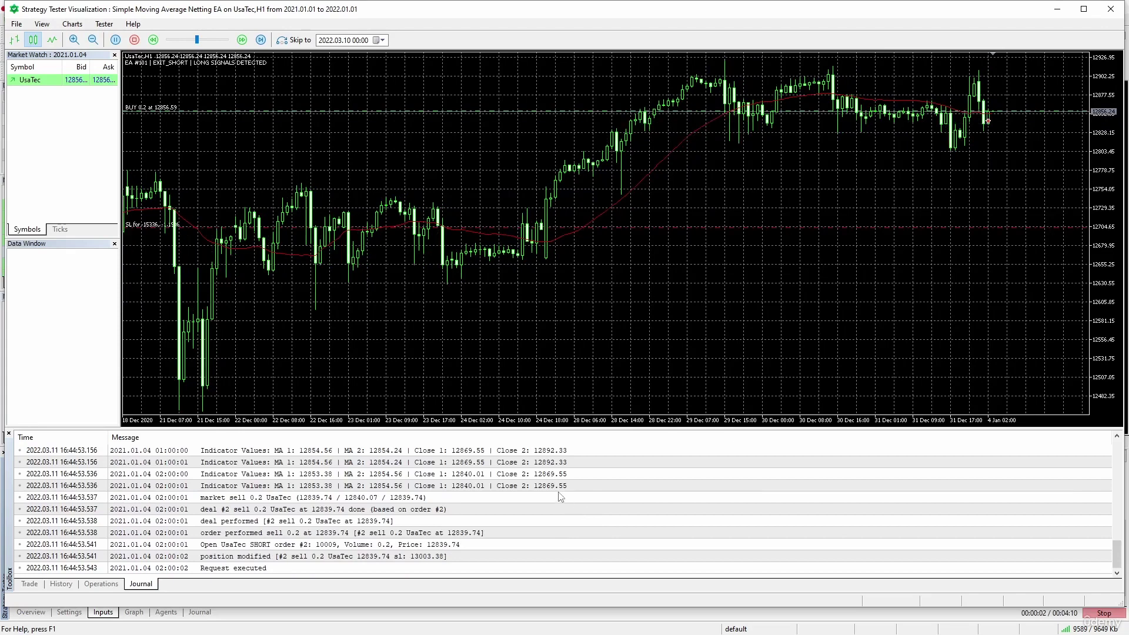
pyautogui.click(73, 24)
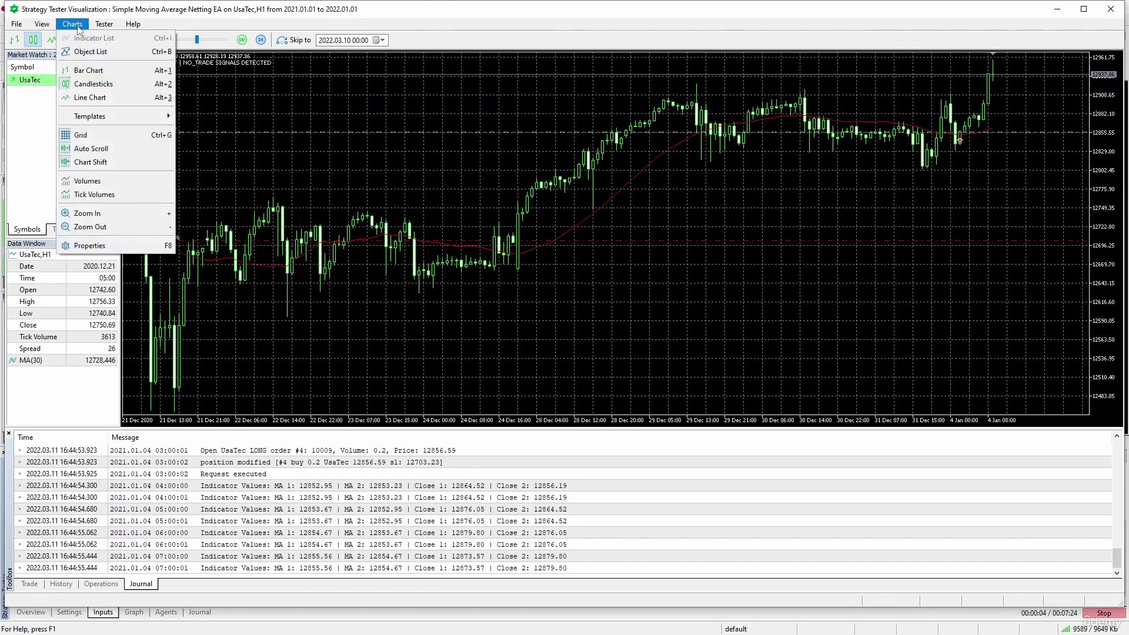
pyautogui.click(106, 118)
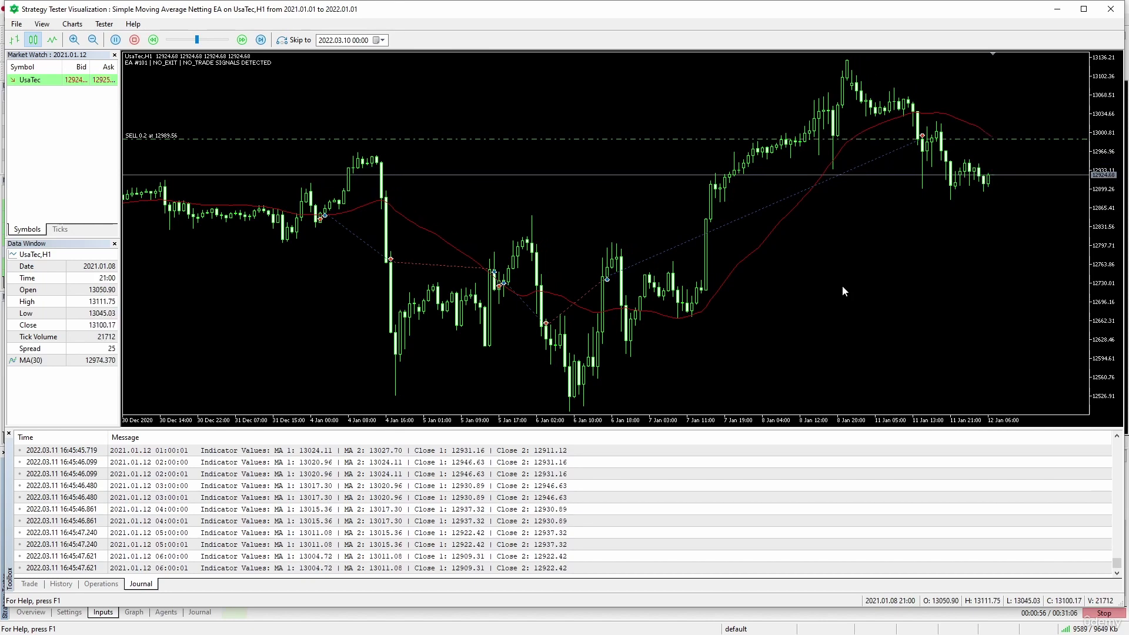
# Stop the Netting EA test and minimize the visualization window to reveal the main terminal
pyautogui.click(134, 40)
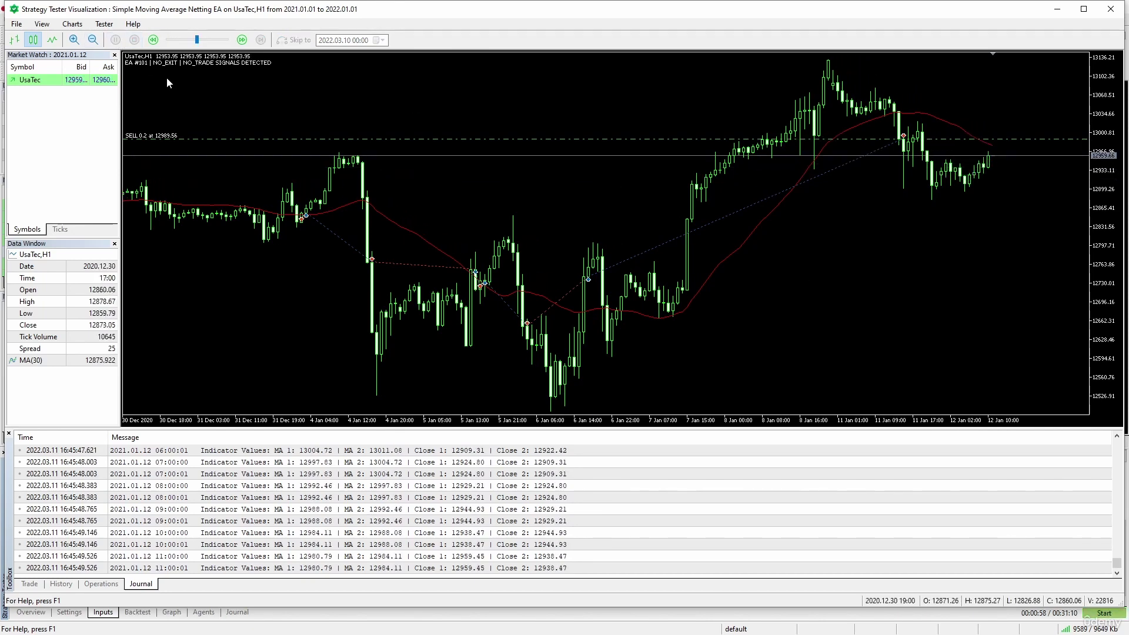
pyautogui.click(1056, 9)
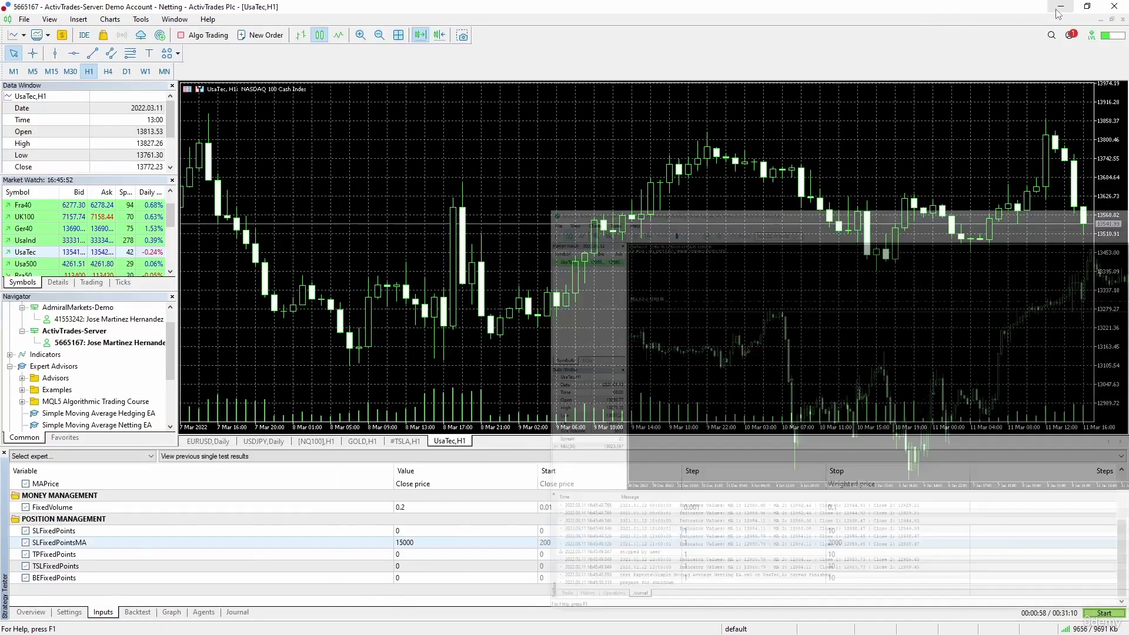